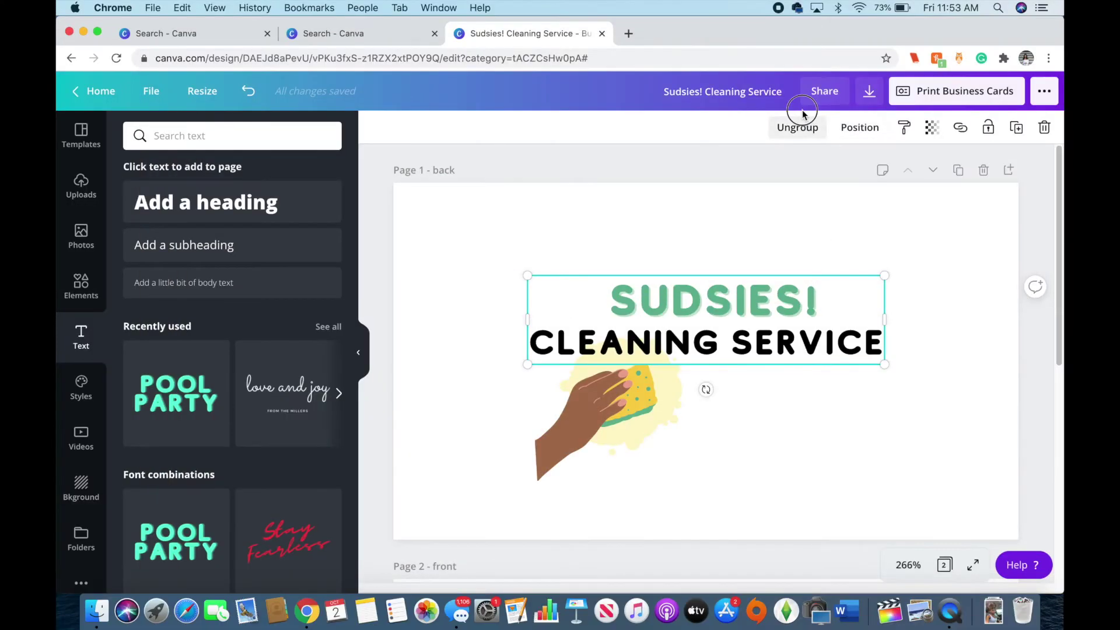
Center the SUDSIES! heading vertically on the page
click(857, 128)
click(699, 255)
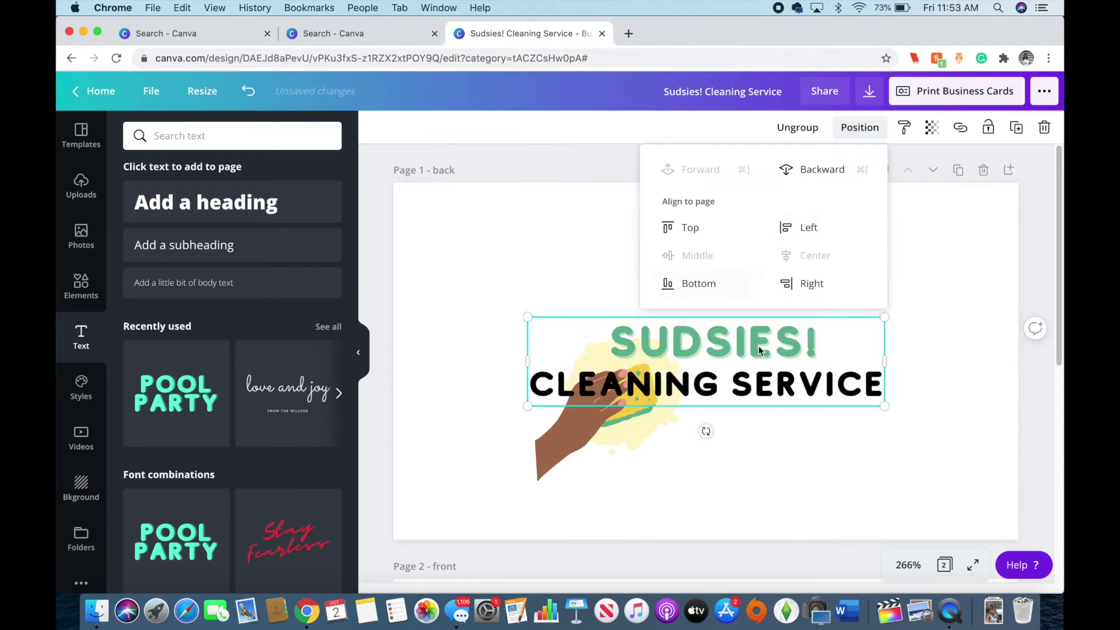
click(722, 462)
Delete the hand-with-sponge illustration from the card
click(81, 285)
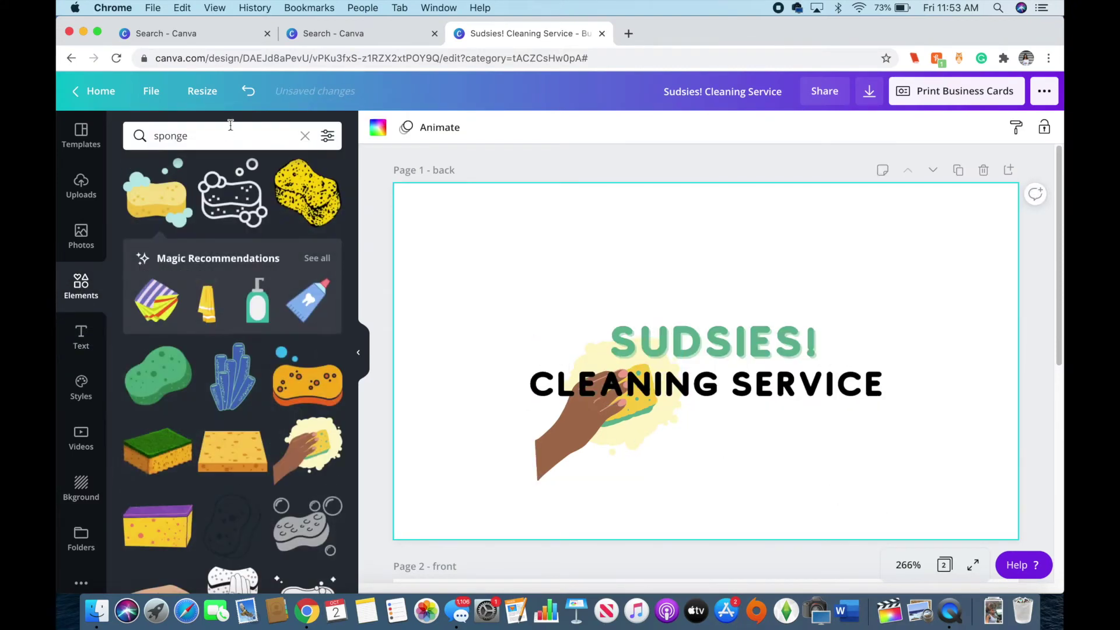
click(226, 136)
click(593, 441)
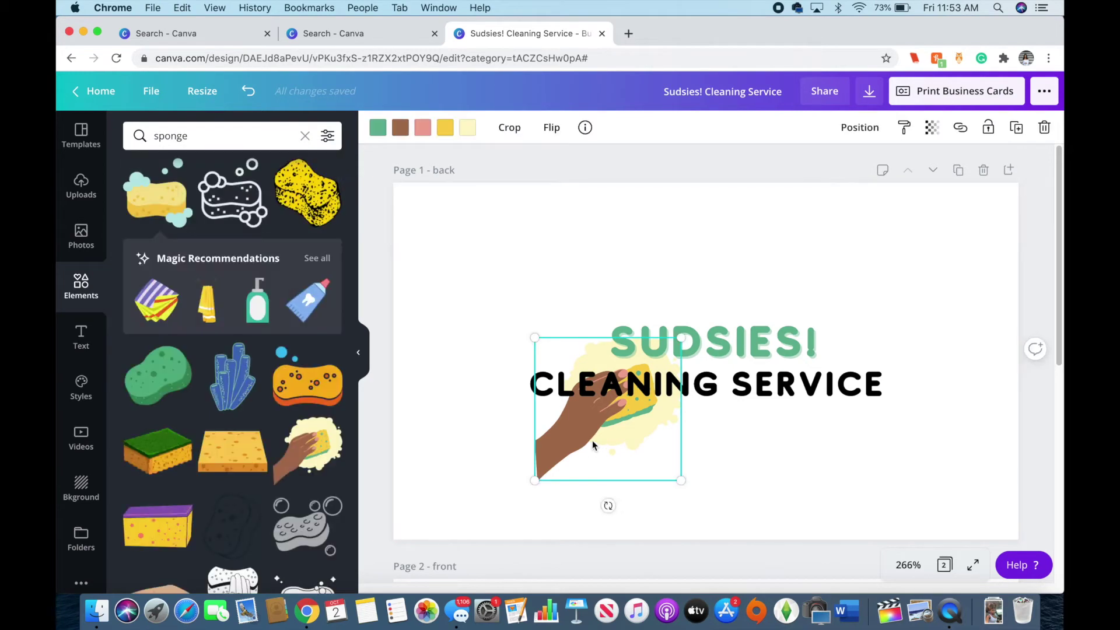
click(583, 394)
click(576, 439)
key(Delete)
Add the yellow sponge-with-bubbles element behind the end of SUDSIES!, shrunk small
click(158, 189)
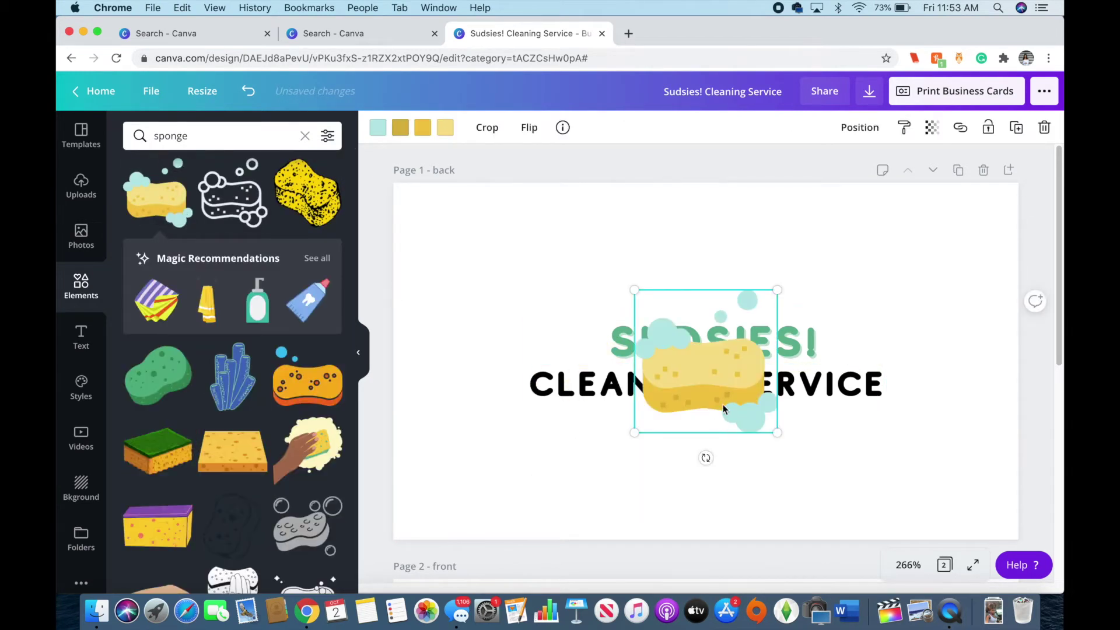
drag(724, 375, 876, 381)
click(860, 127)
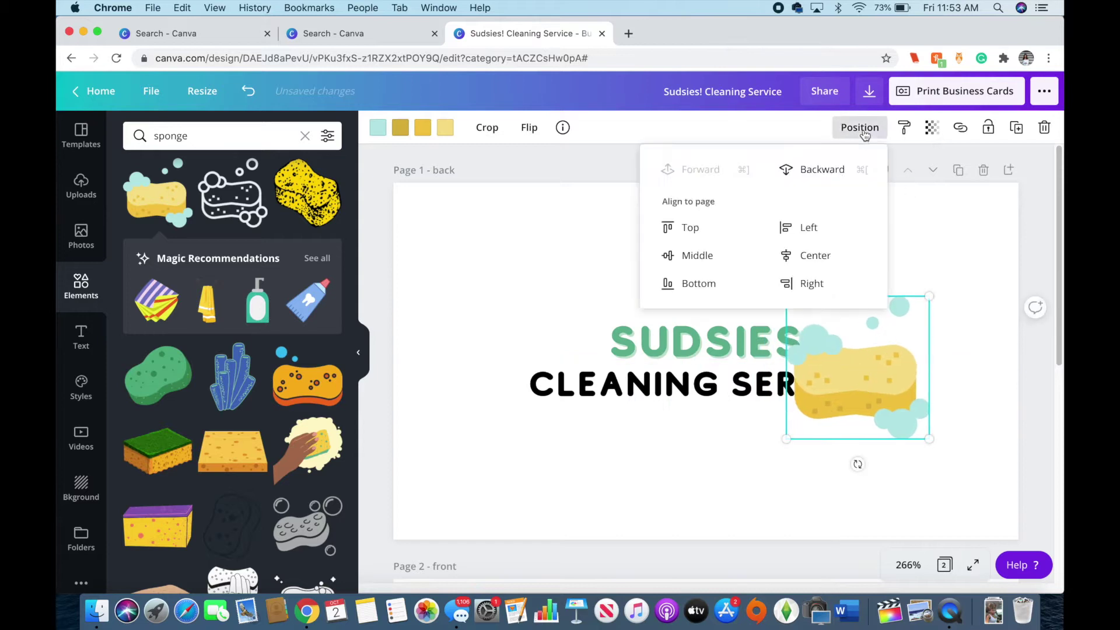
click(811, 166)
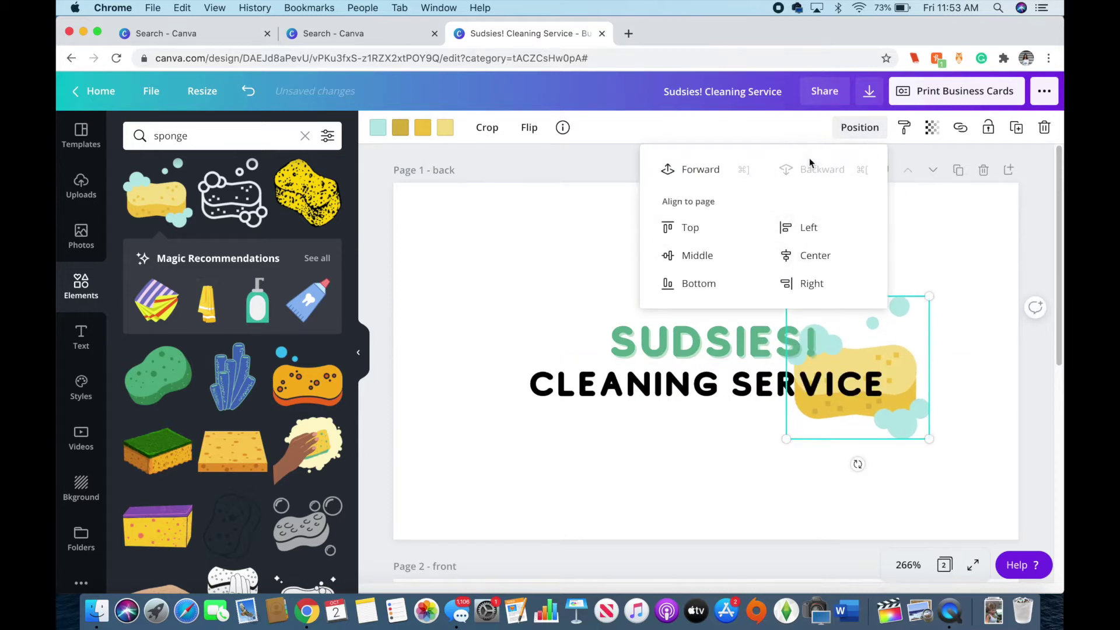
click(947, 453)
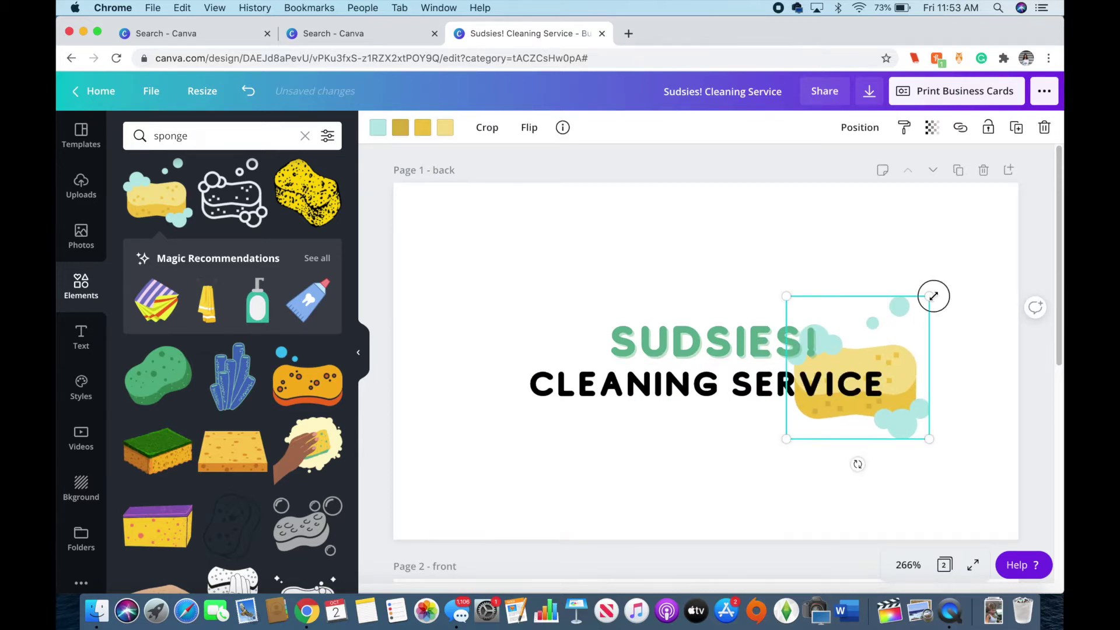
drag(933, 296, 861, 365)
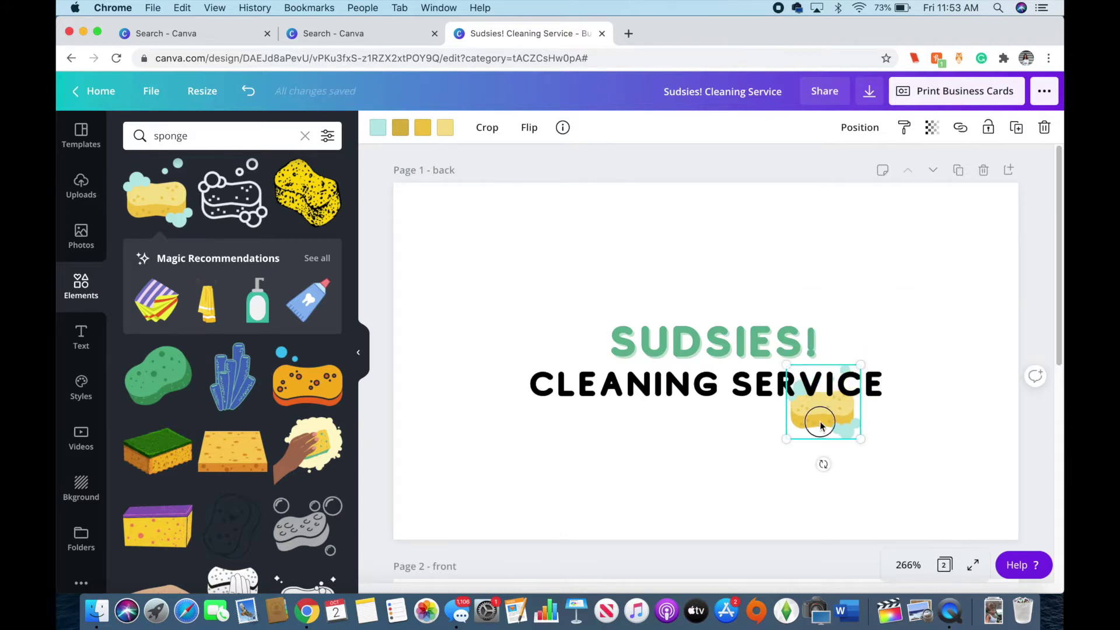
drag(820, 424, 856, 377)
Shrink the sponge further and reposition the heading so it overlaps the sponge
drag(901, 316, 890, 327)
drag(842, 358, 862, 360)
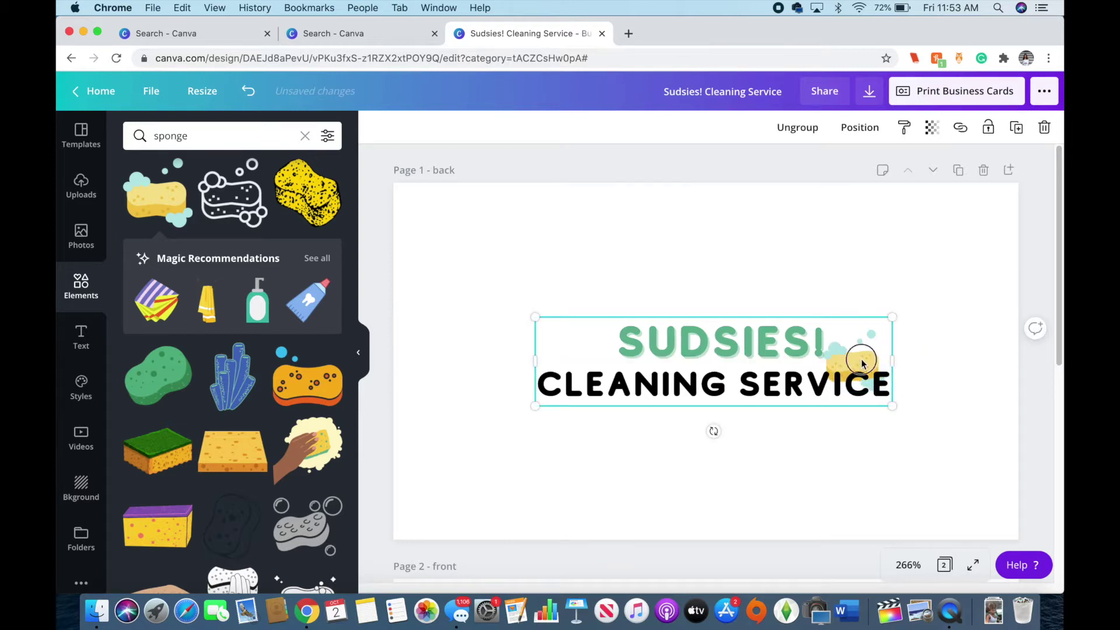
drag(744, 380, 602, 380)
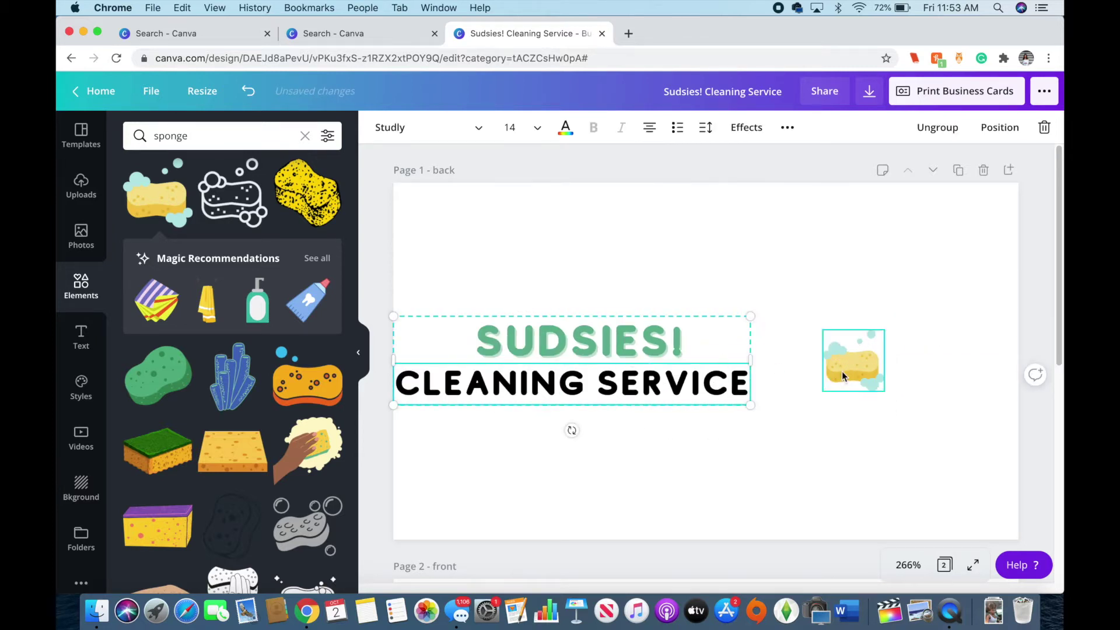
drag(851, 363, 837, 382)
click(695, 366)
drag(695, 365, 832, 340)
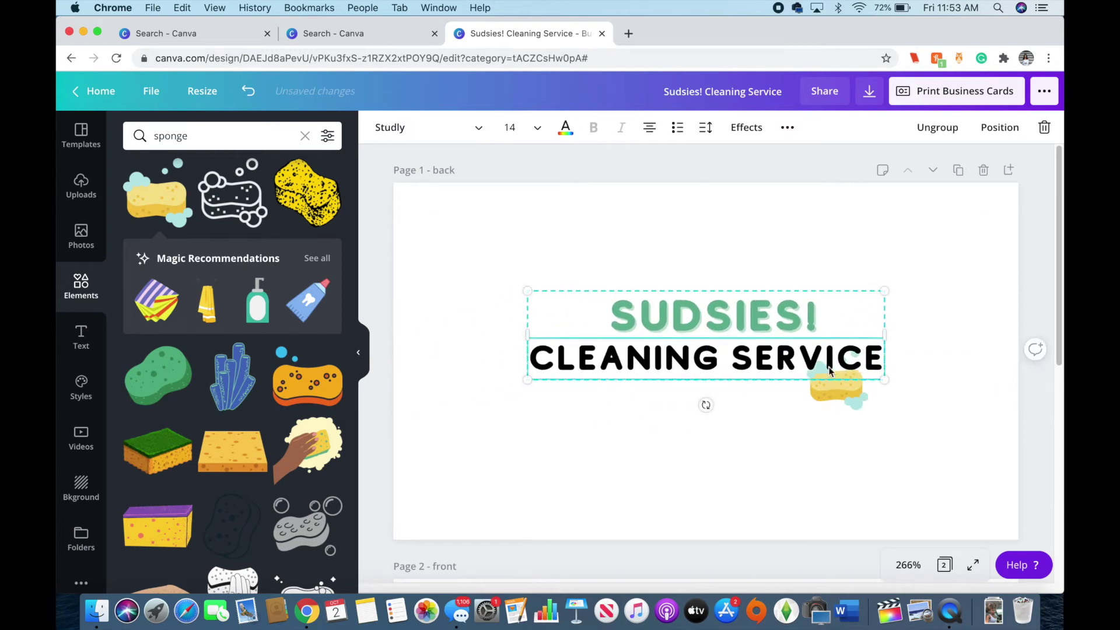
Center the heading group vertically on the back page and shift it left
click(840, 398)
click(849, 363)
click(998, 127)
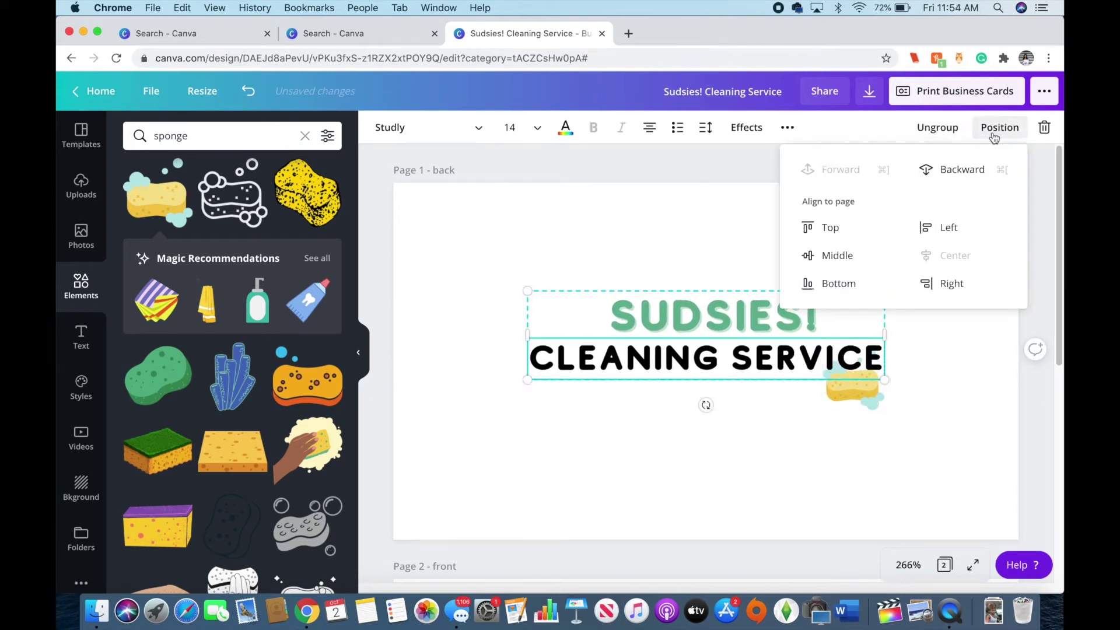
click(837, 257)
click(893, 401)
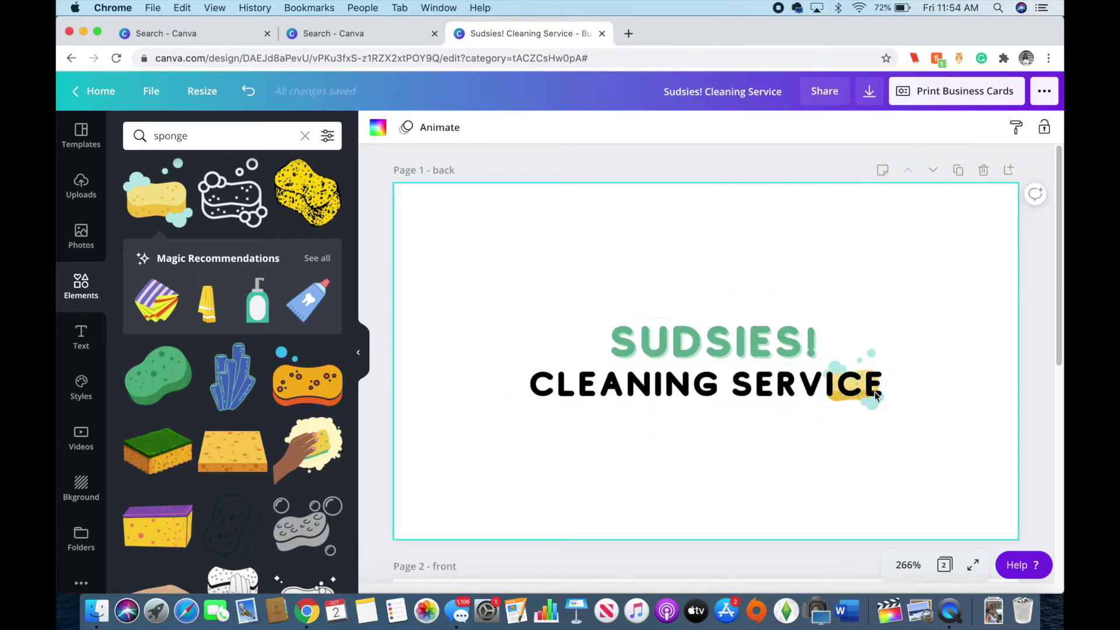
click(800, 357)
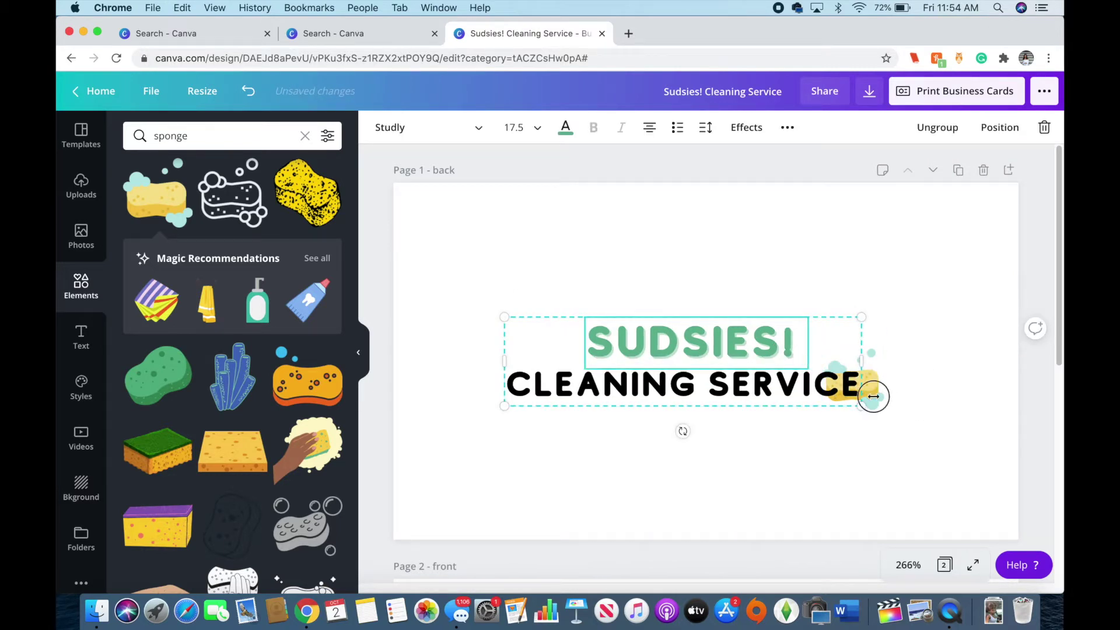
click(943, 365)
Center CLEANING SERVICE horizontally and tuck the sponge behind the end of SERVICE
click(850, 388)
drag(850, 387, 929, 378)
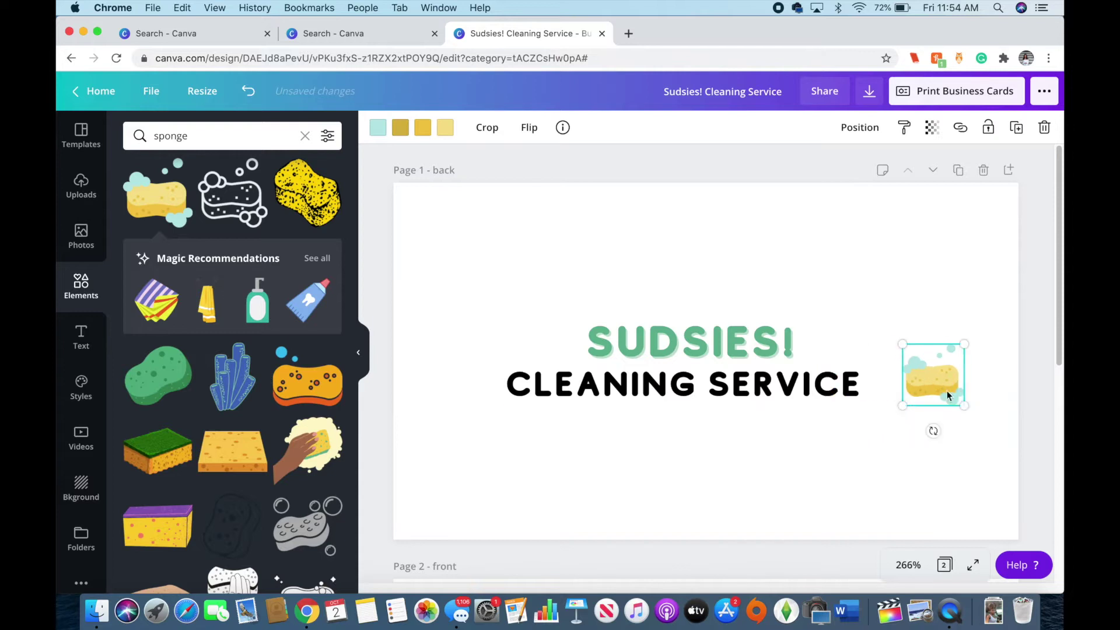
click(792, 366)
click(998, 138)
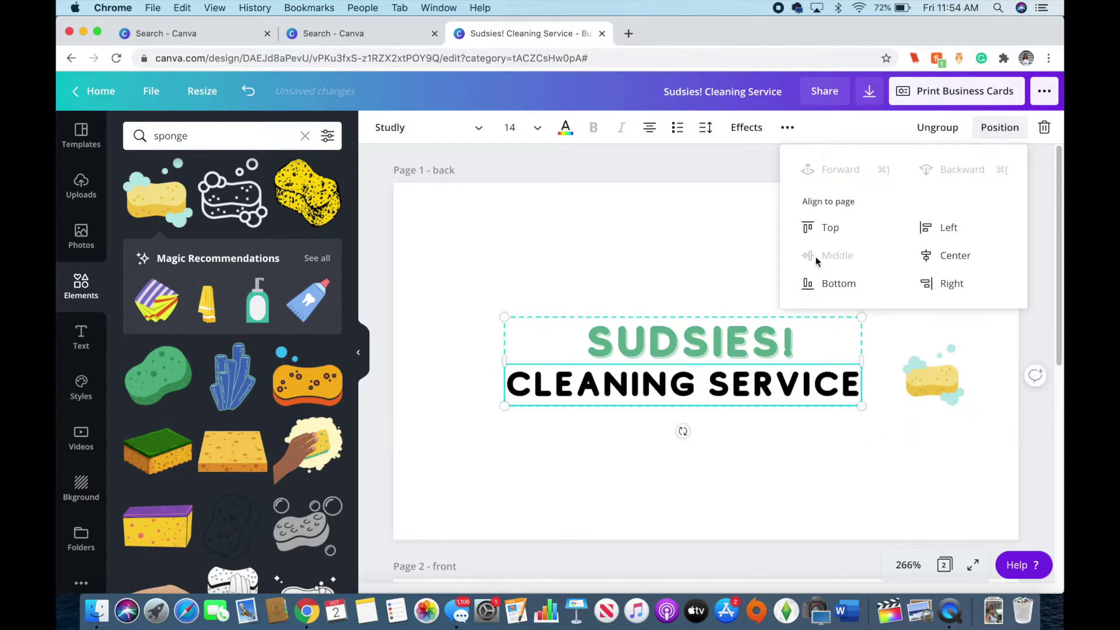
click(927, 253)
click(931, 386)
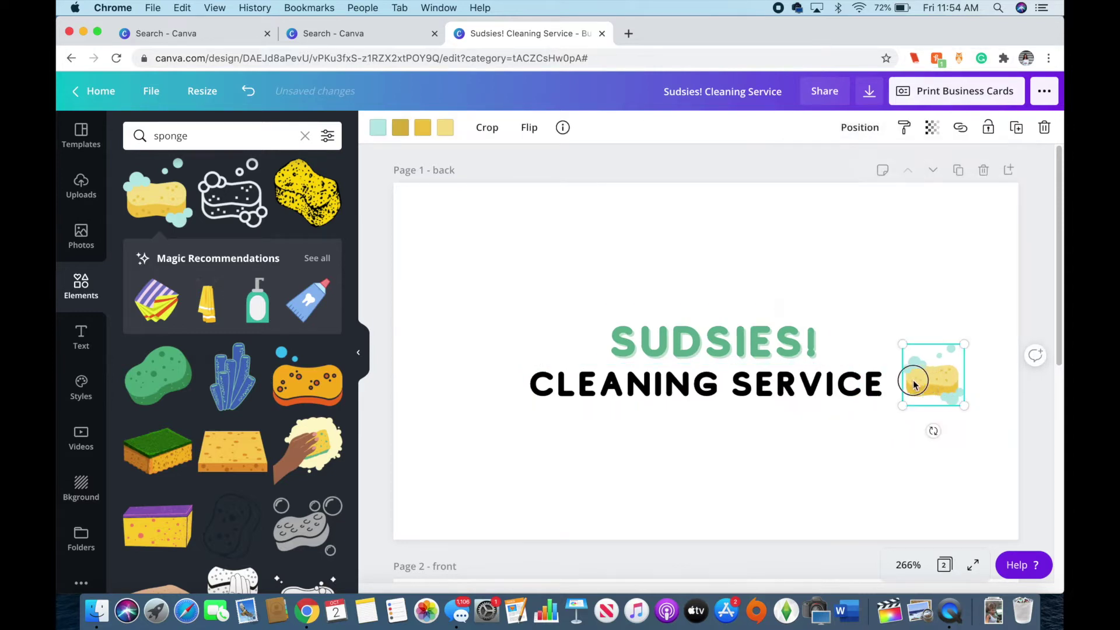
drag(913, 382, 867, 398)
Copy the SUDSIES! heading from the back page and paste it onto the front page
scroll(956, 312, down, 5)
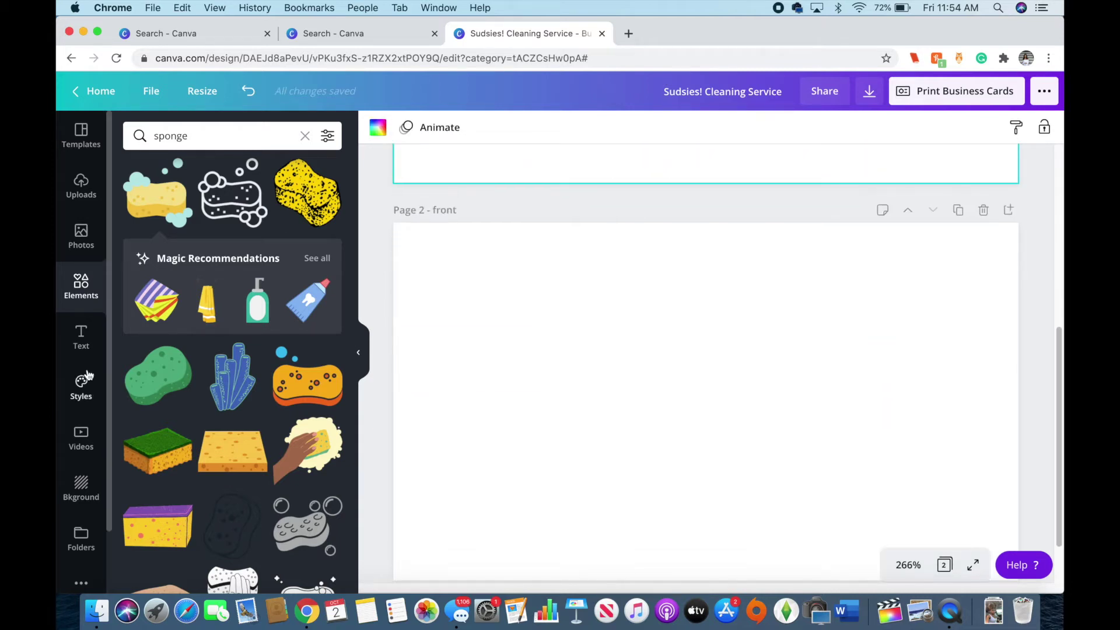
click(81, 337)
scroll(609, 230, up, 5)
click(700, 333)
right_click(647, 297)
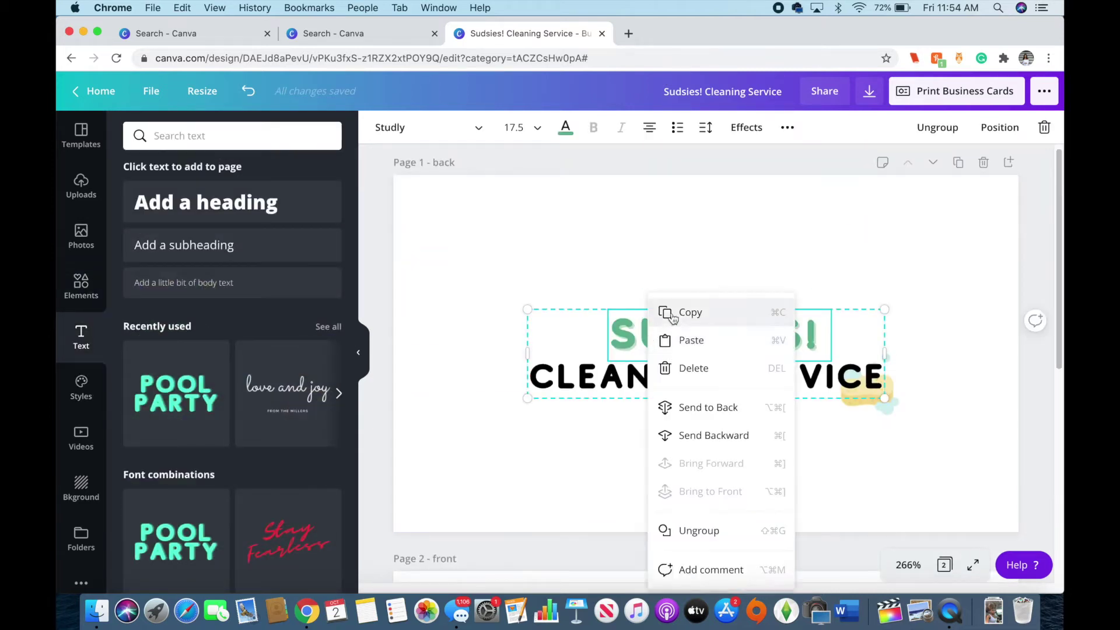
click(676, 312)
scroll(558, 543, down, 5)
scroll(559, 543, up, 2)
right_click(590, 388)
click(620, 449)
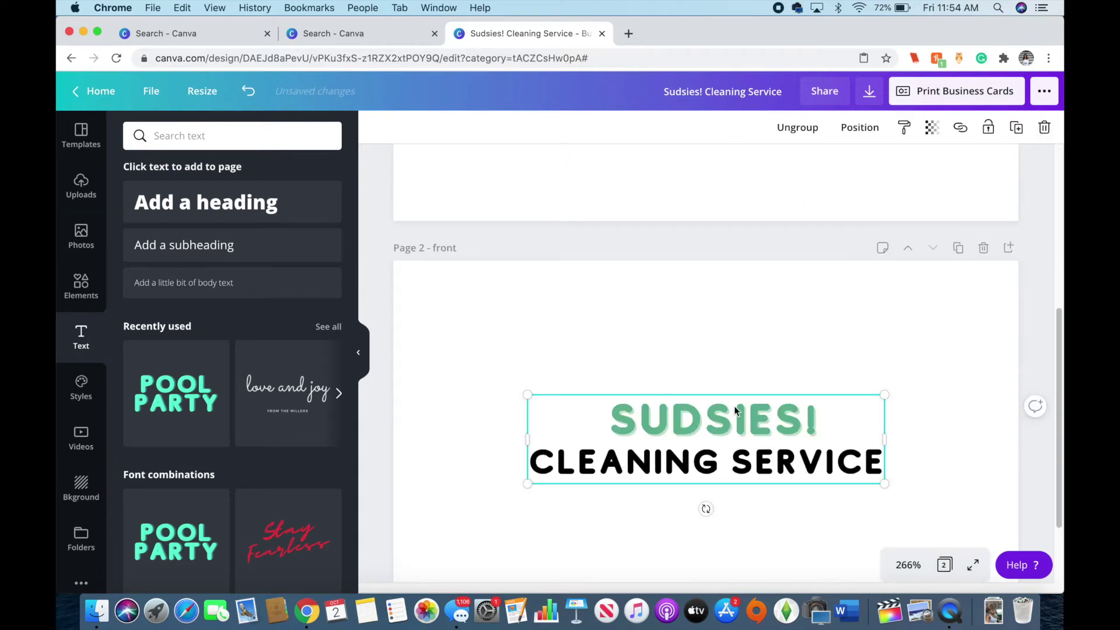
Shrink the pasted heading and center it horizontally at the top of the front page
drag(737, 412, 741, 263)
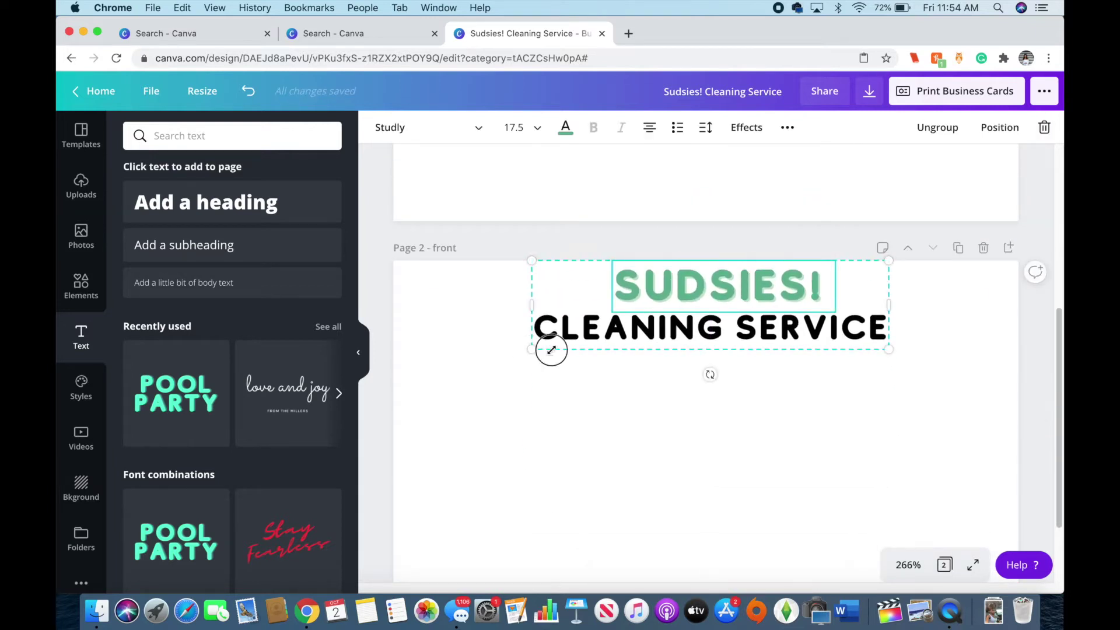
drag(551, 350, 657, 318)
click(999, 127)
click(925, 263)
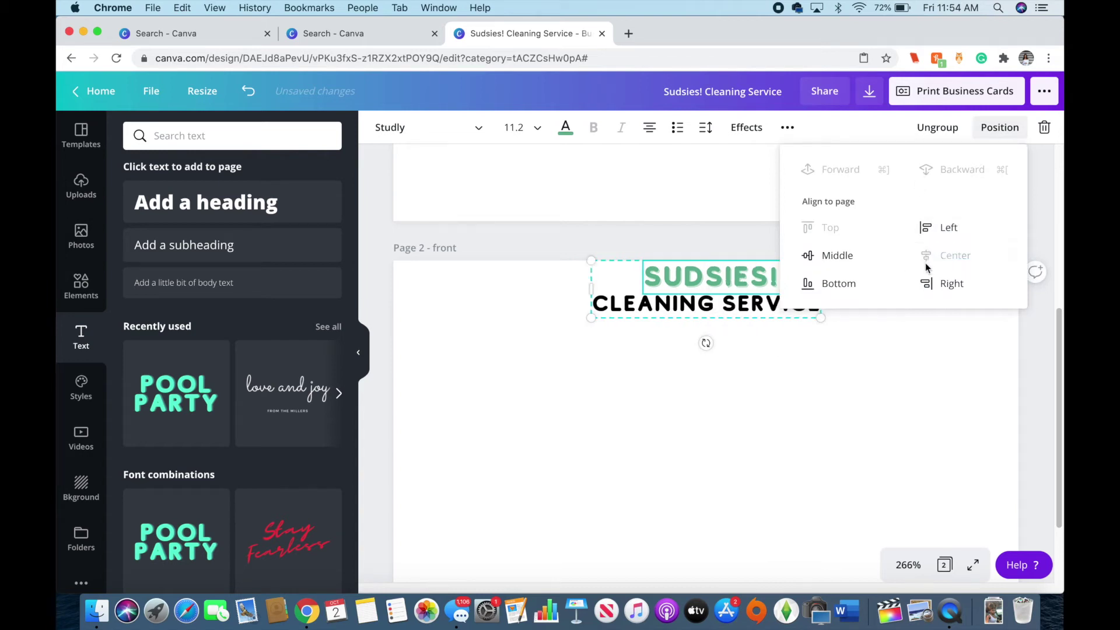
click(600, 392)
scroll(388, 312, down, 1)
Add the phone number as a subheading and position it on the front page
click(217, 244)
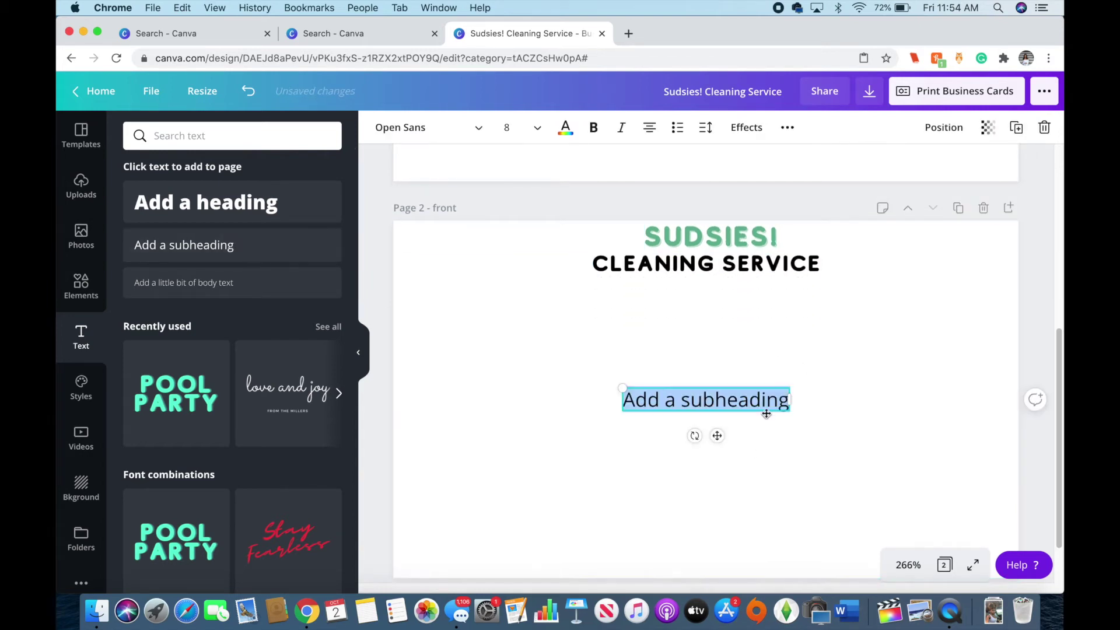
text(8)
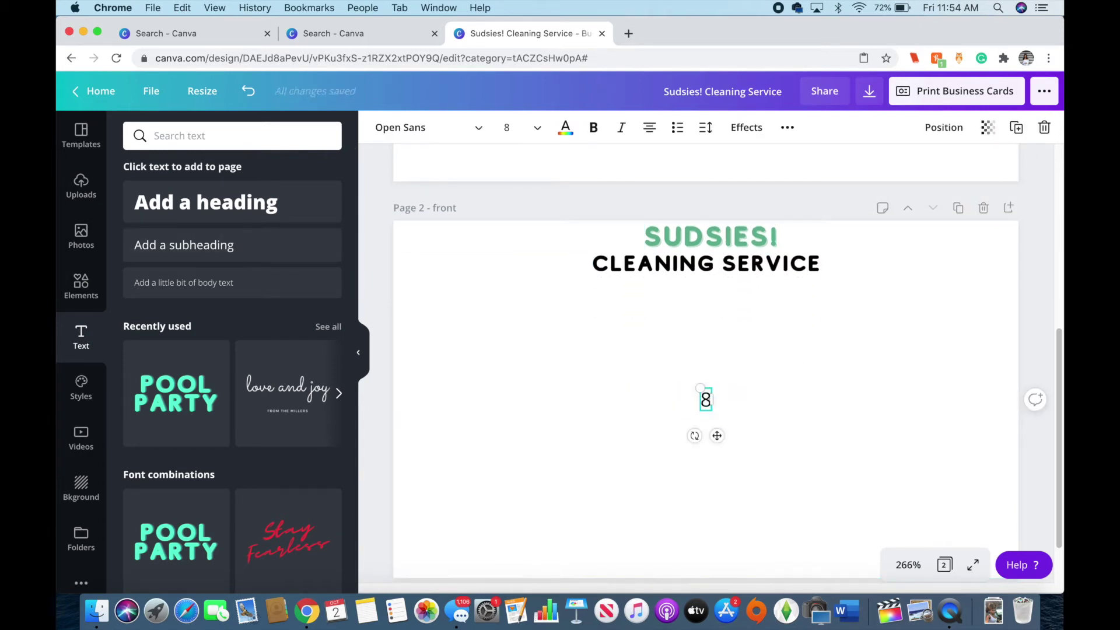
text(00))
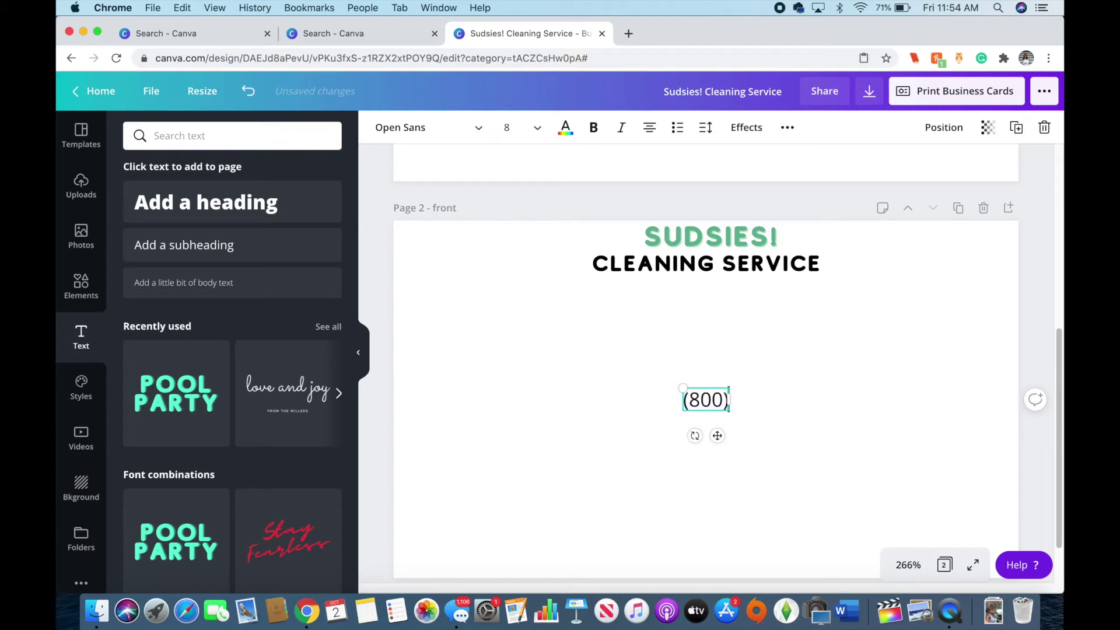
text(-555-5555)
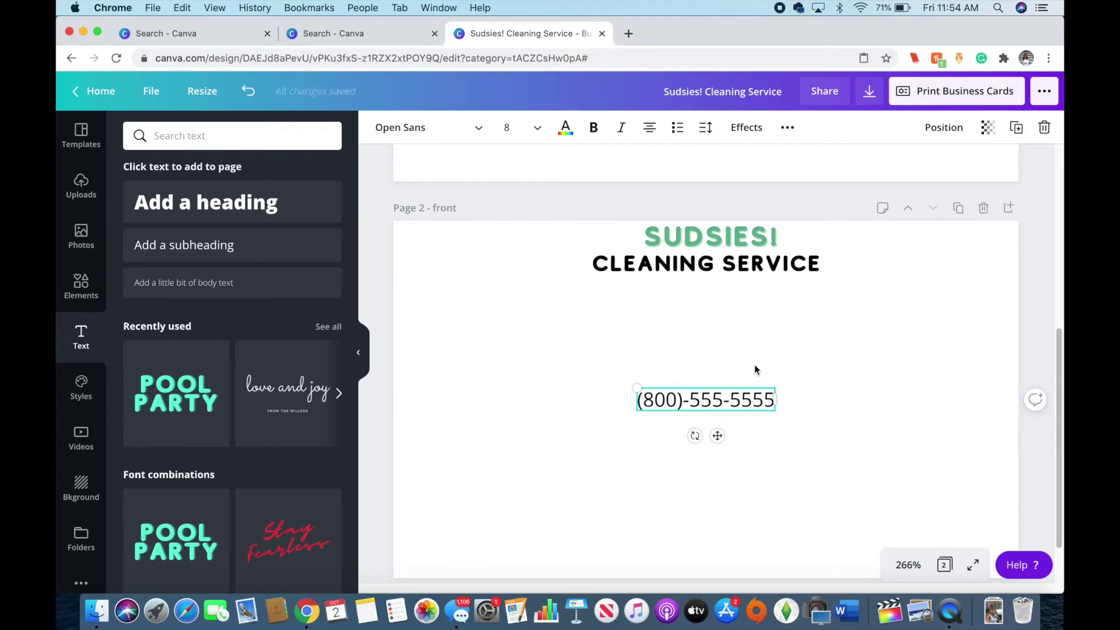
click(941, 127)
click(889, 228)
click(880, 283)
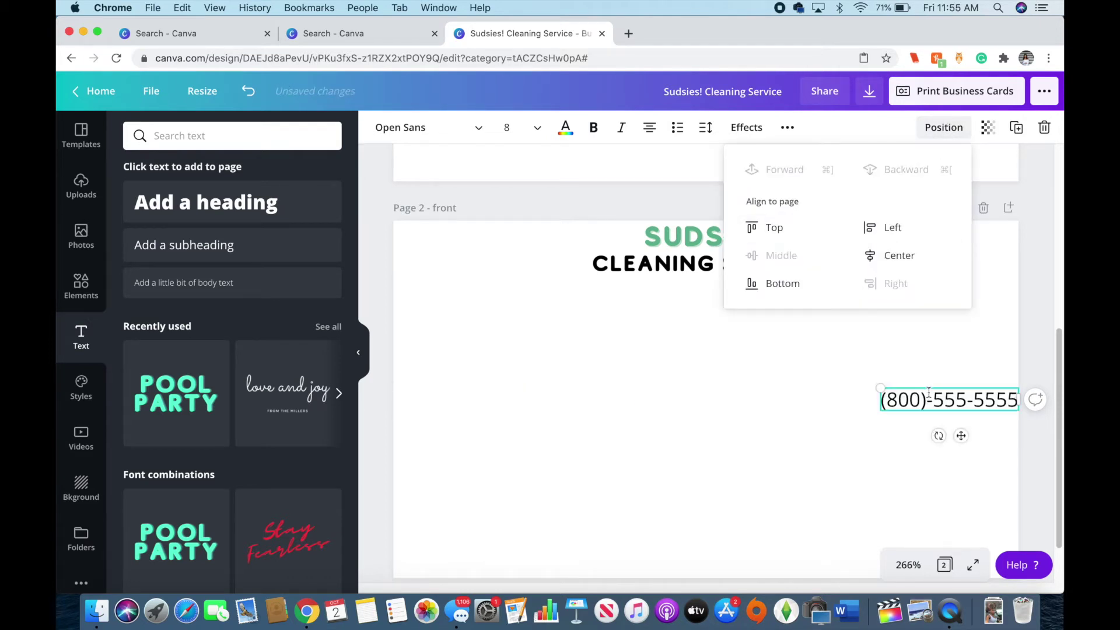
drag(929, 392, 849, 349)
click(641, 326)
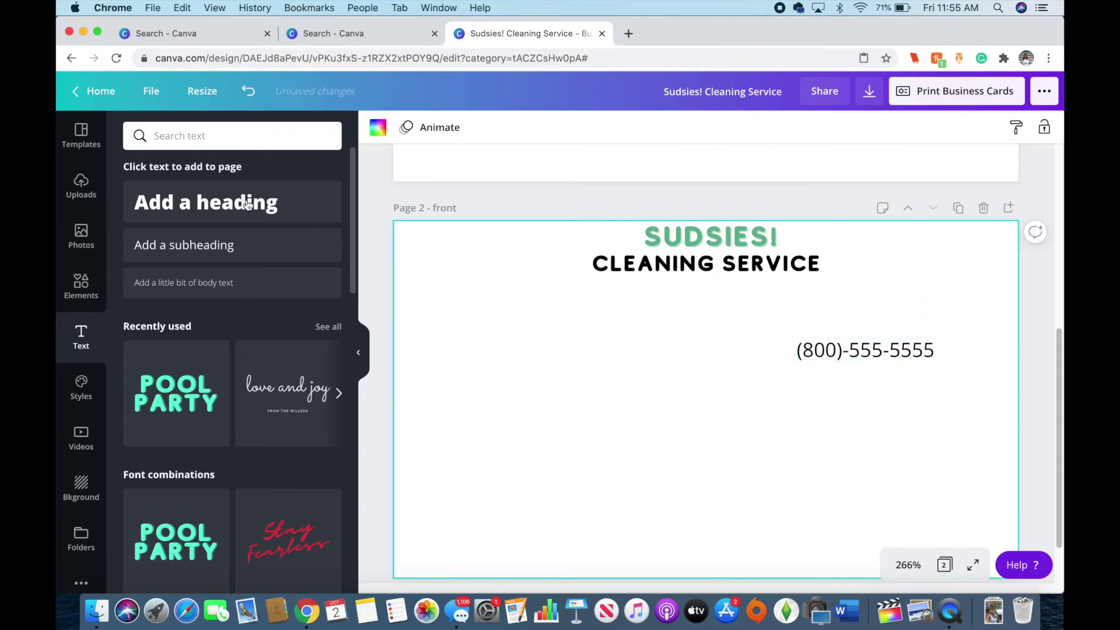
Add the contact's name under the heading and a Sanitation Specialist job title line below it
click(183, 245)
text(Janet Doe)
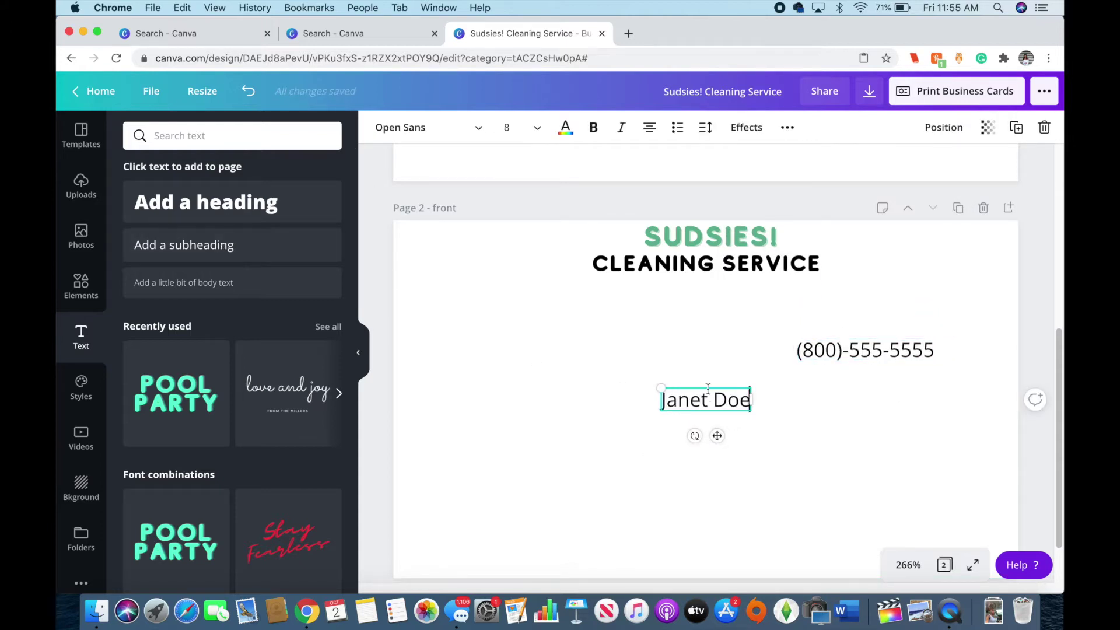
drag(716, 437, 813, 378)
click(236, 244)
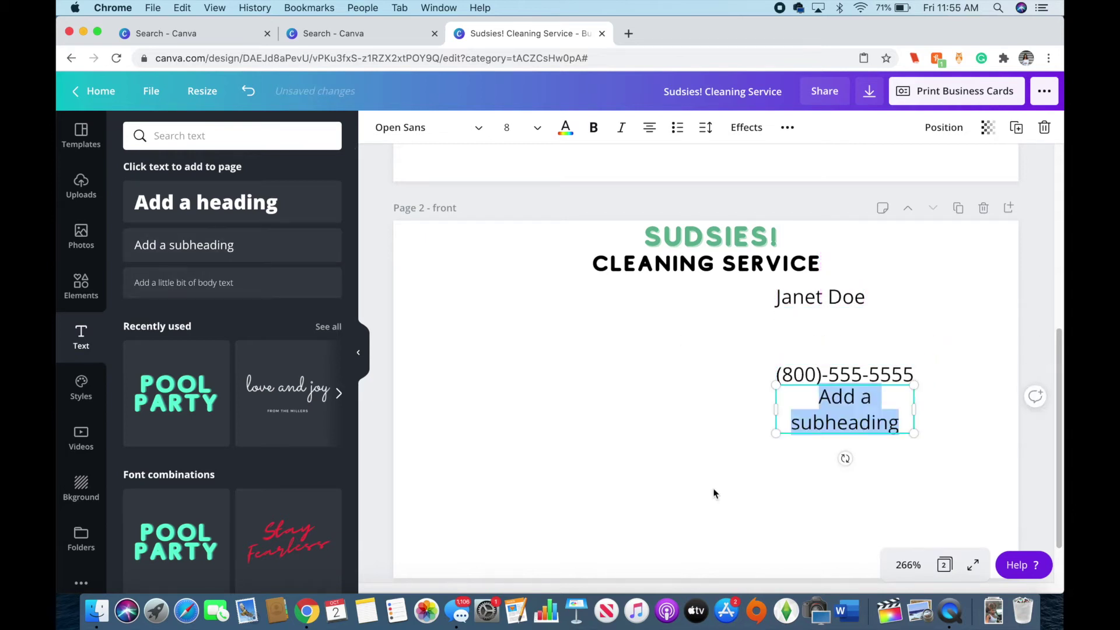
text(Clea)
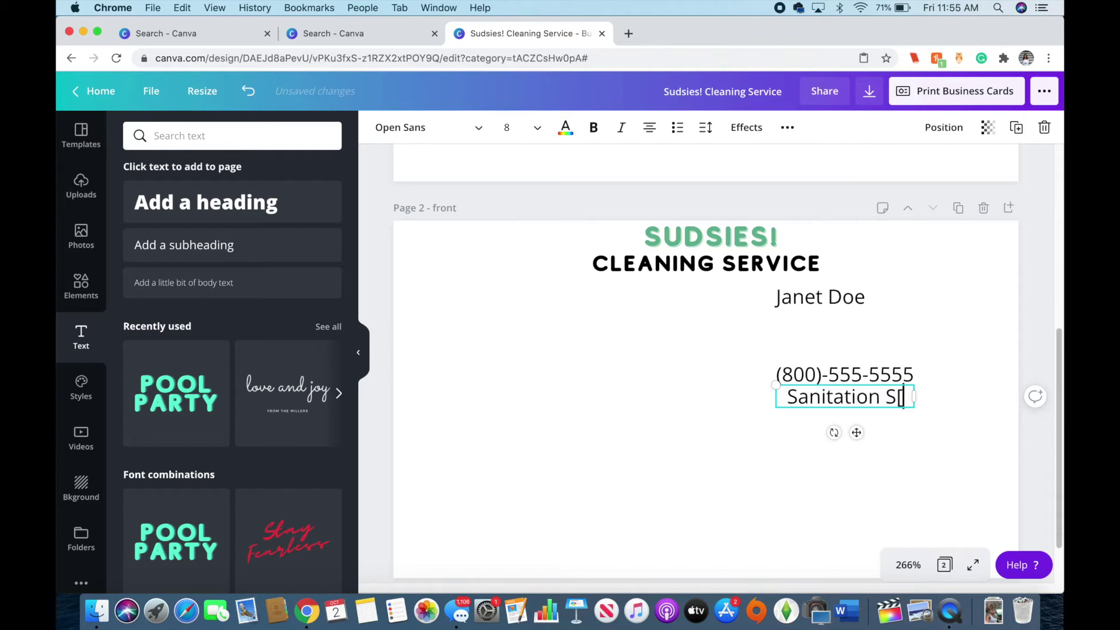
text(pecialist)
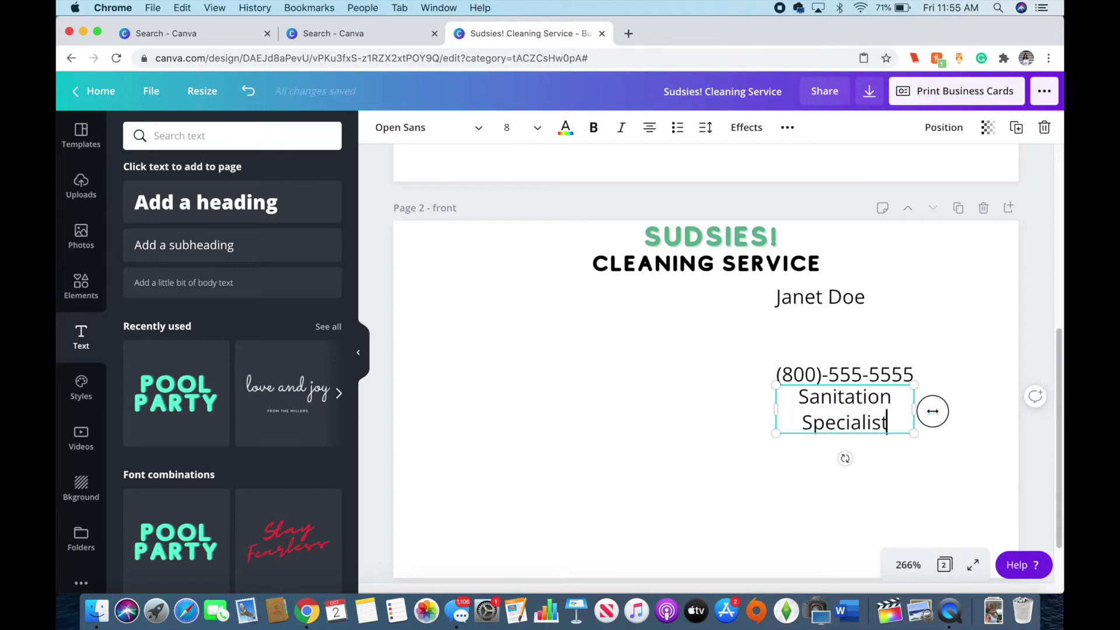
drag(932, 411, 985, 395)
drag(891, 431, 887, 353)
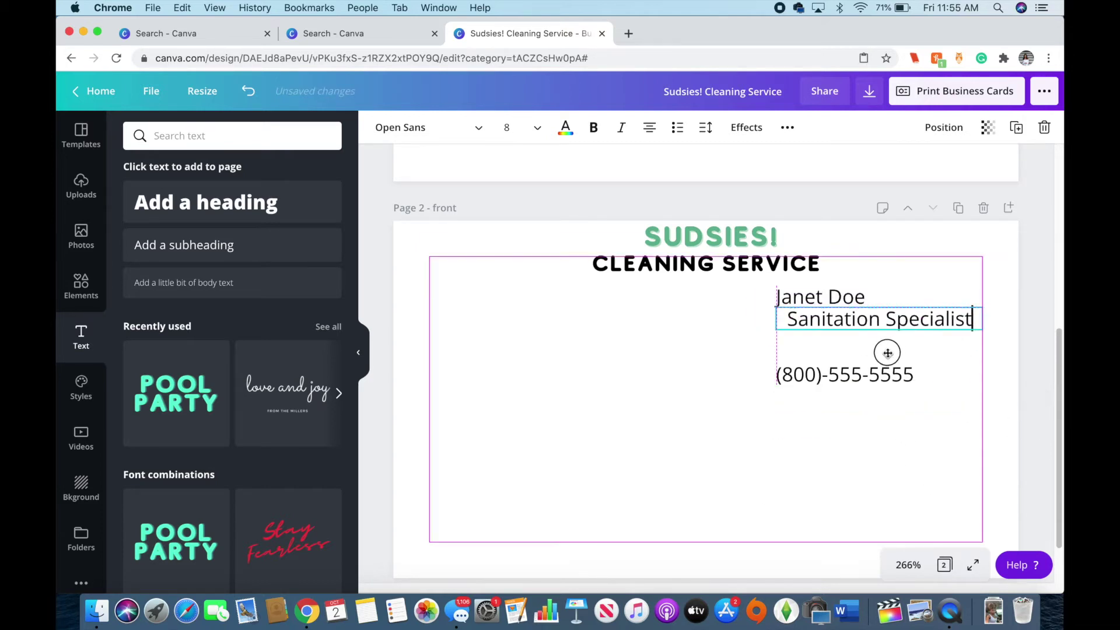
Stack name, title and phone number on the centre guide and italicise the title
drag(804, 297, 752, 315)
drag(863, 319, 767, 327)
double_click(767, 327)
click(620, 126)
drag(795, 377, 762, 367)
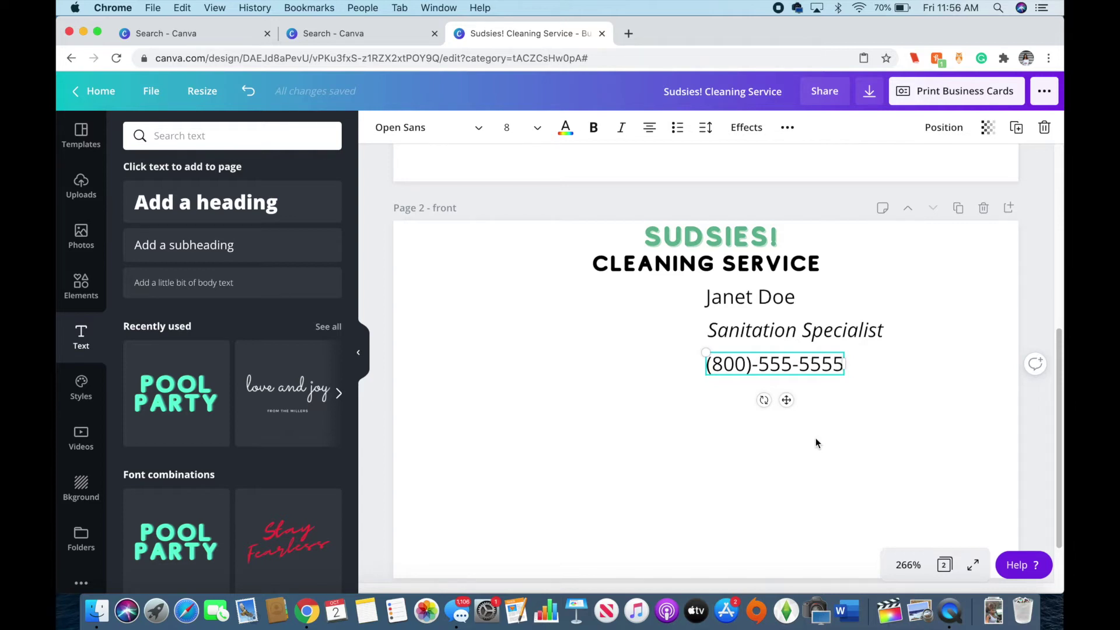
Add a two-line street address aligned with the phone number's left edge
click(625, 300)
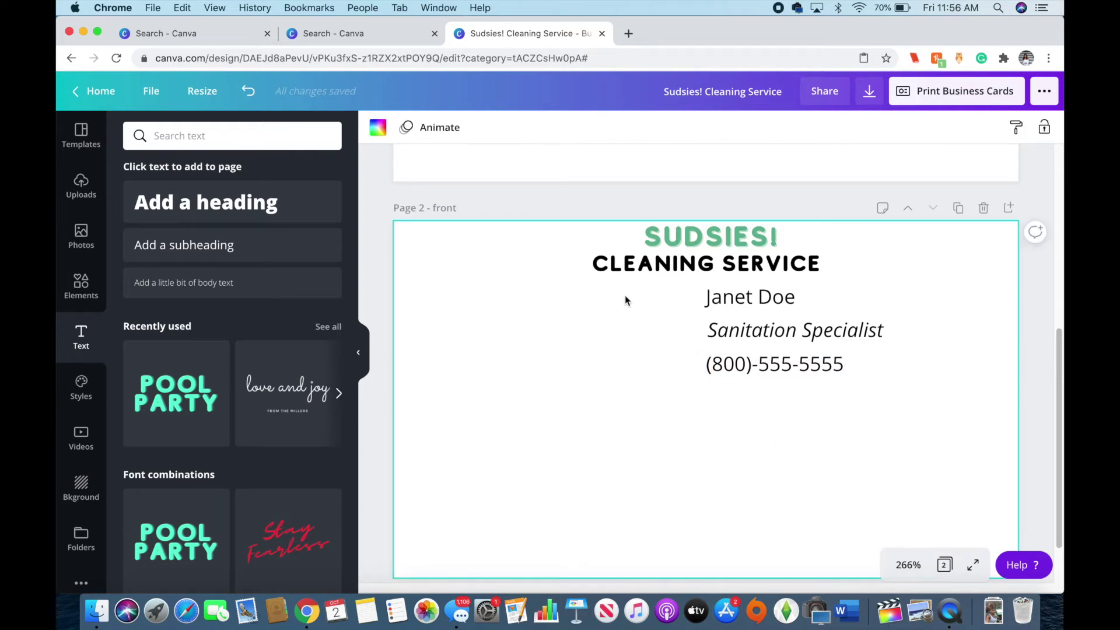
click(183, 245)
text(123)
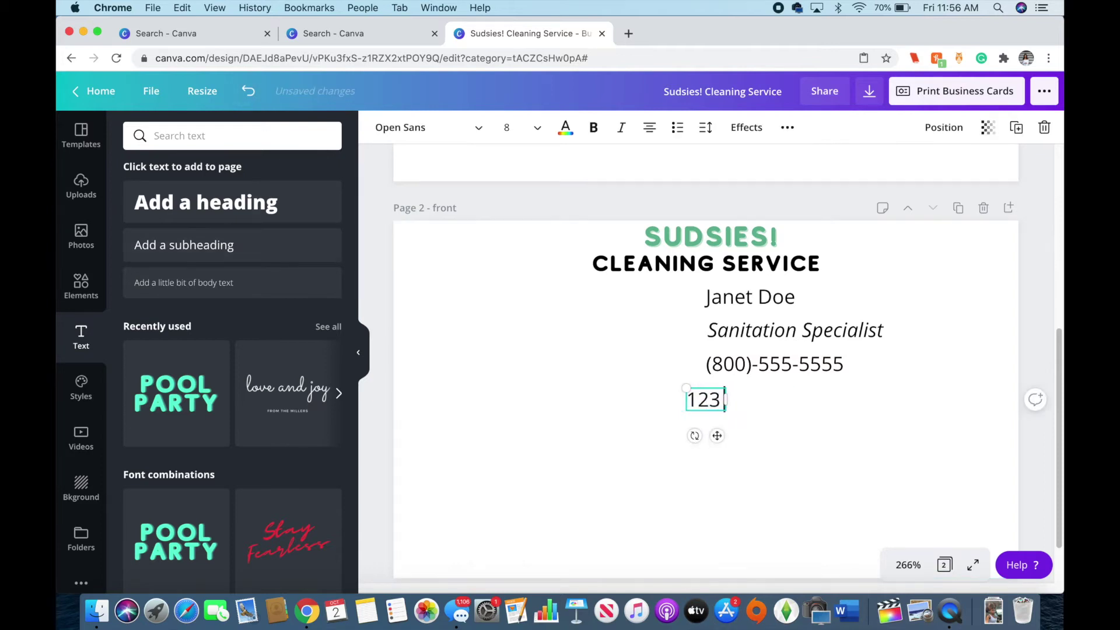
text( ABC AVe)
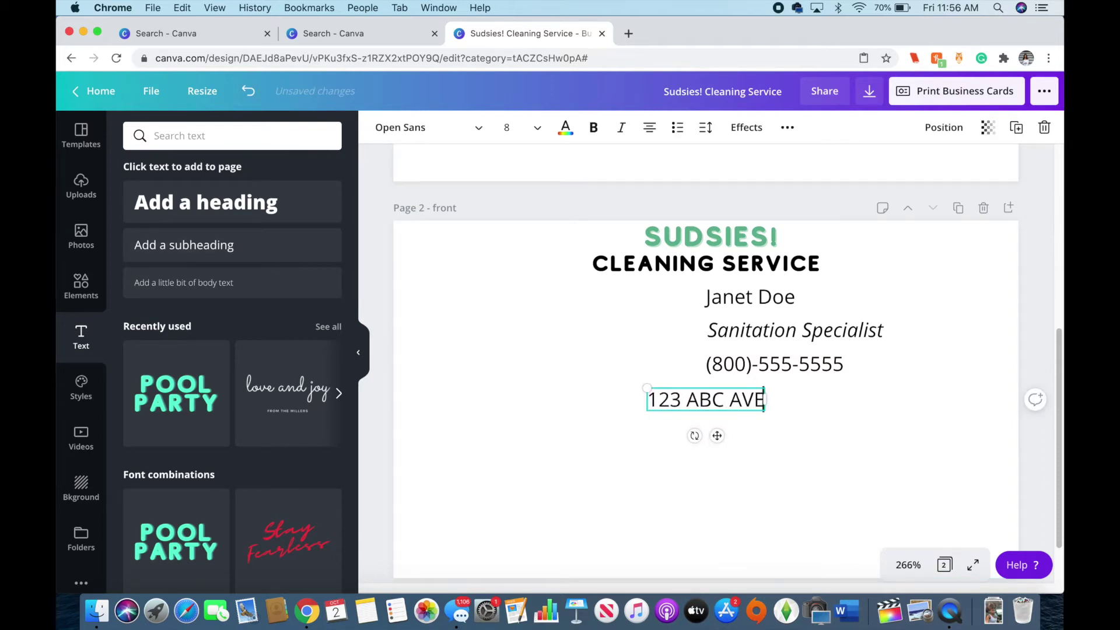
drag(719, 439, 775, 432)
key(Return)
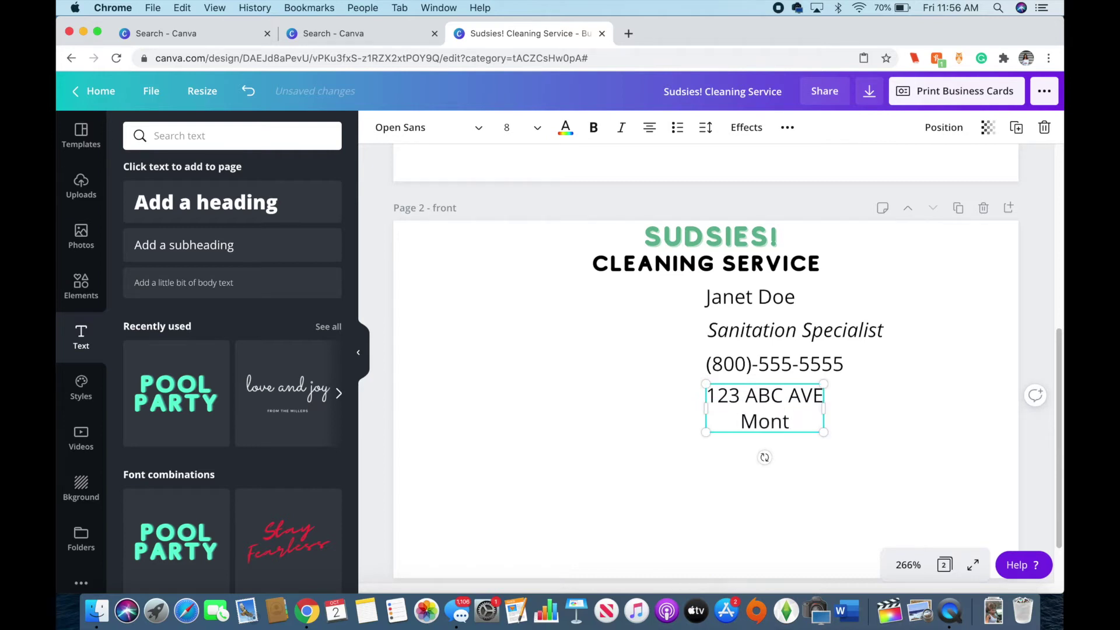
text(MontState, A)
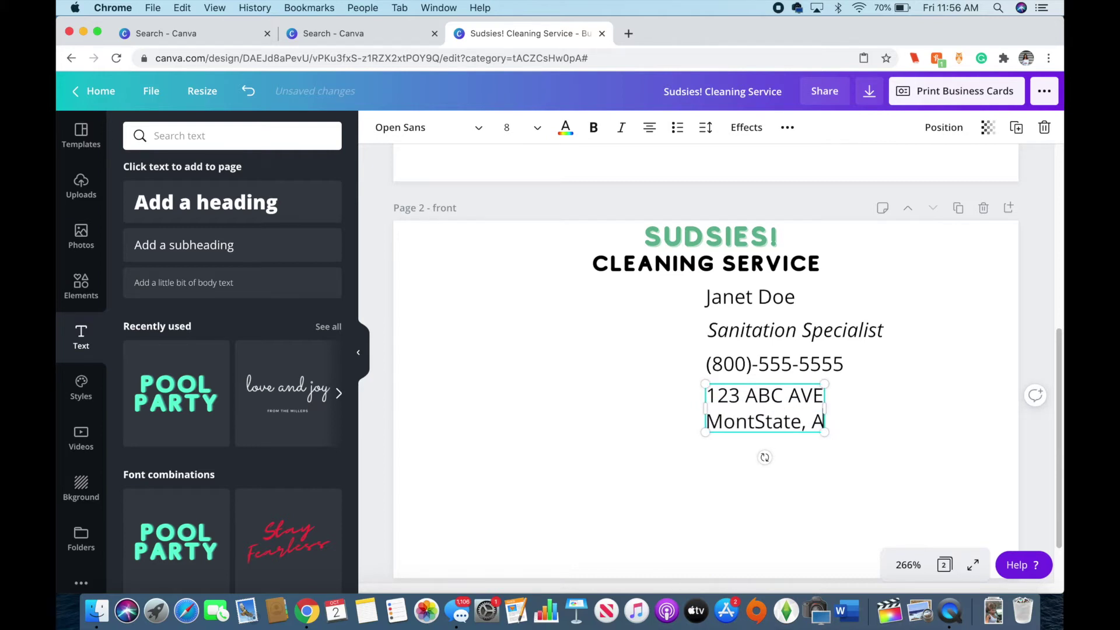
key(BackSpace)
text(State)
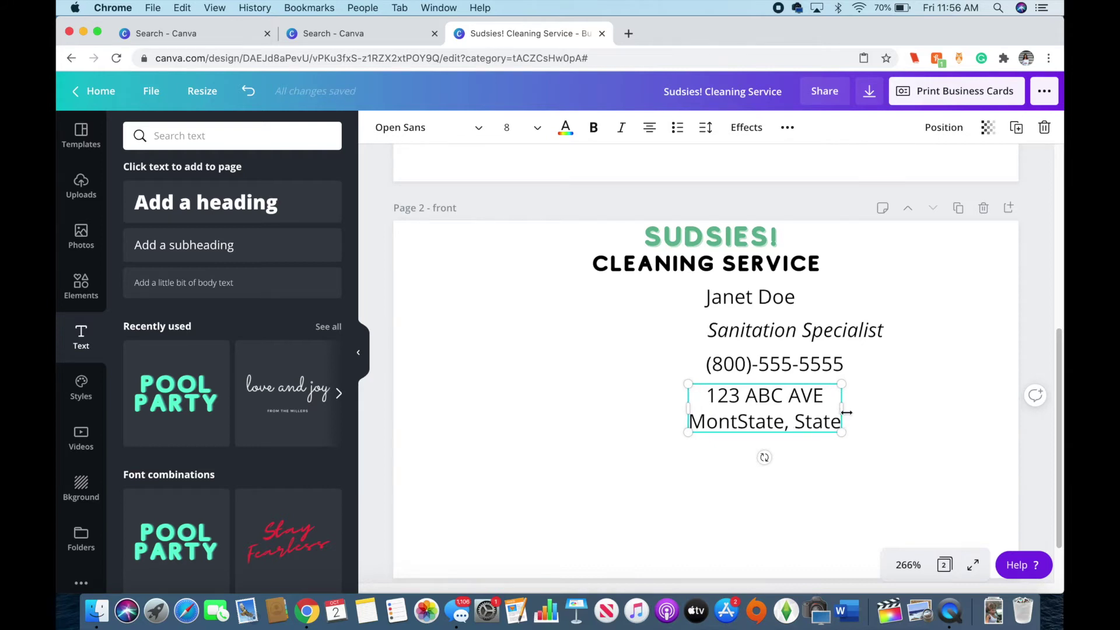
drag(846, 412, 846, 411)
drag(782, 398, 802, 395)
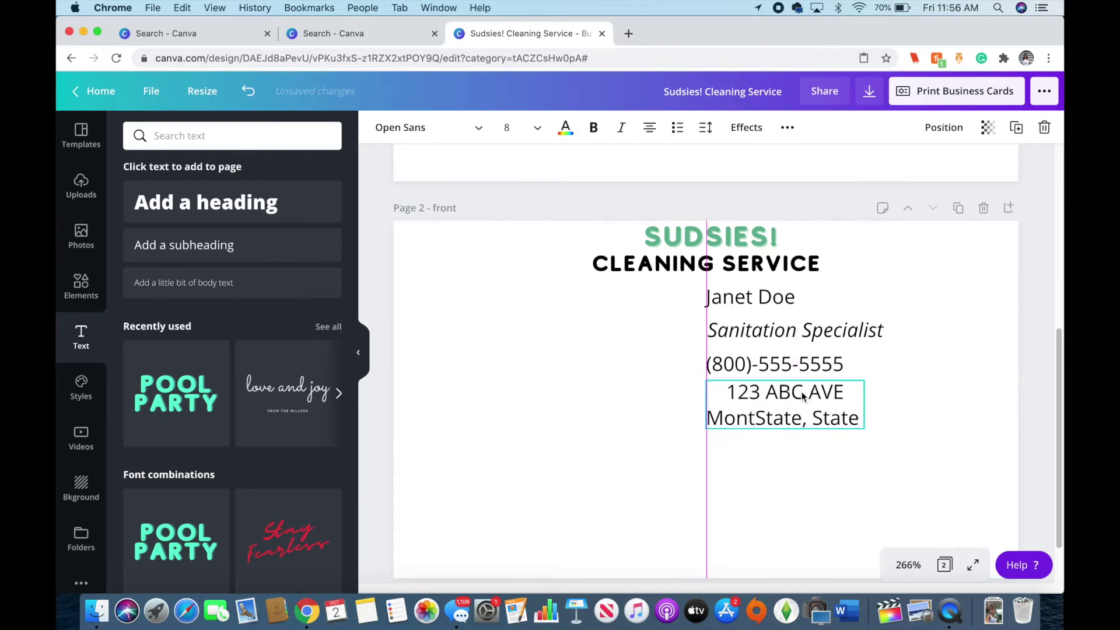
click(187, 244)
text(www.sudsi)
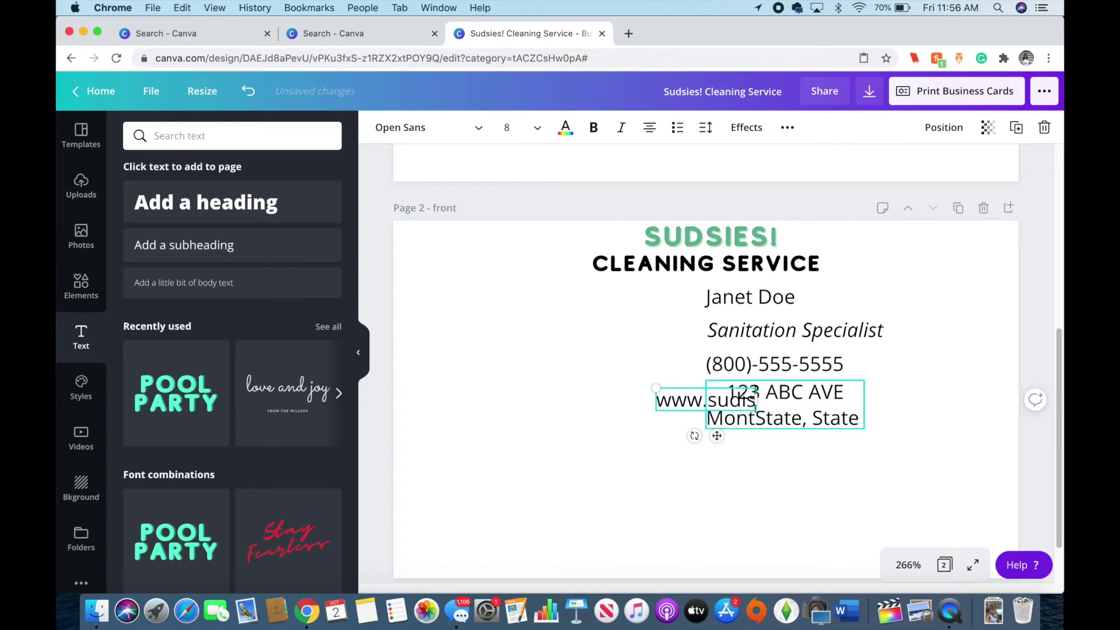
text(es!.crg)
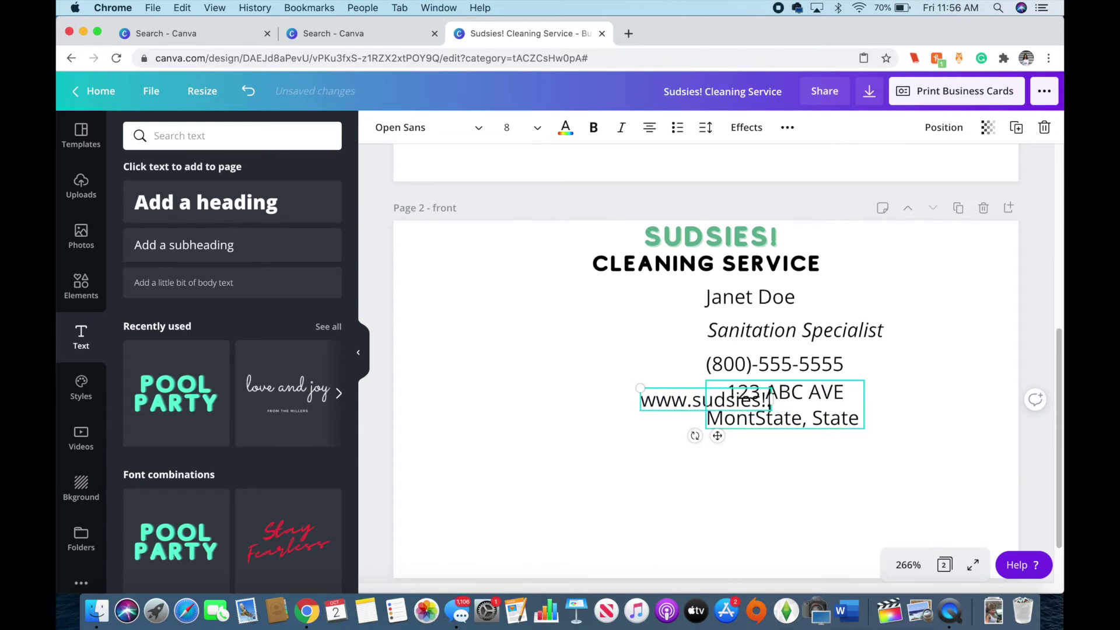
drag(706, 430, 779, 448)
click(81, 236)
Search elements for 'maid' and place a large maid-with-broom graphic on the card's left
click(81, 286)
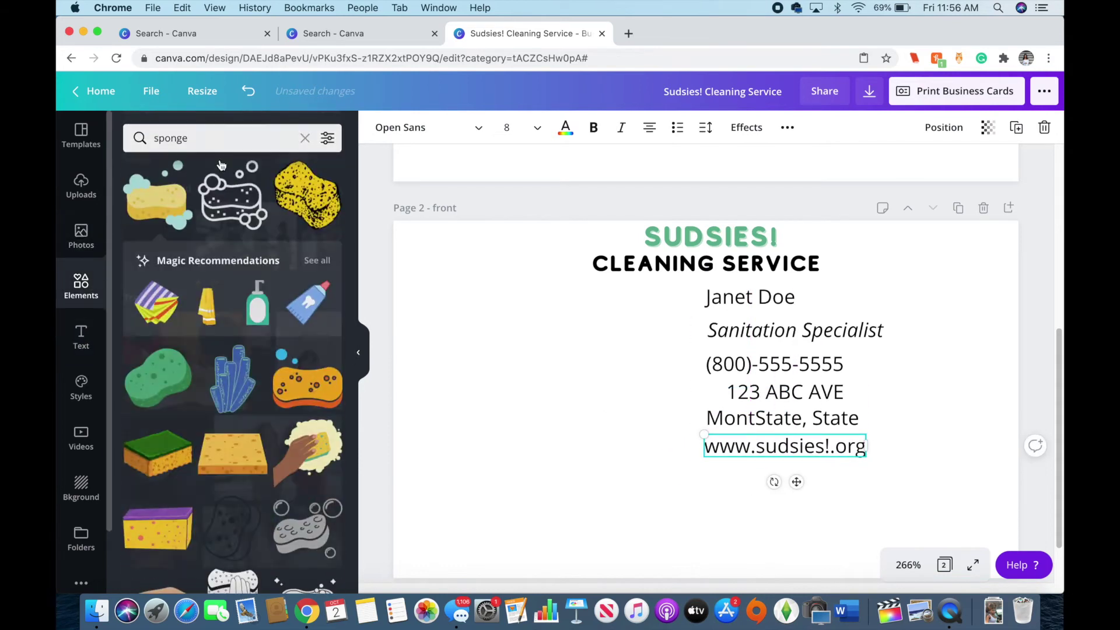
click(222, 135)
key(BackSpace)
key(BackSpace)
key(BackSpace)
key(BackSpace)
key(BackSpace)
key(BackSpace)
text(maid)
key(Return)
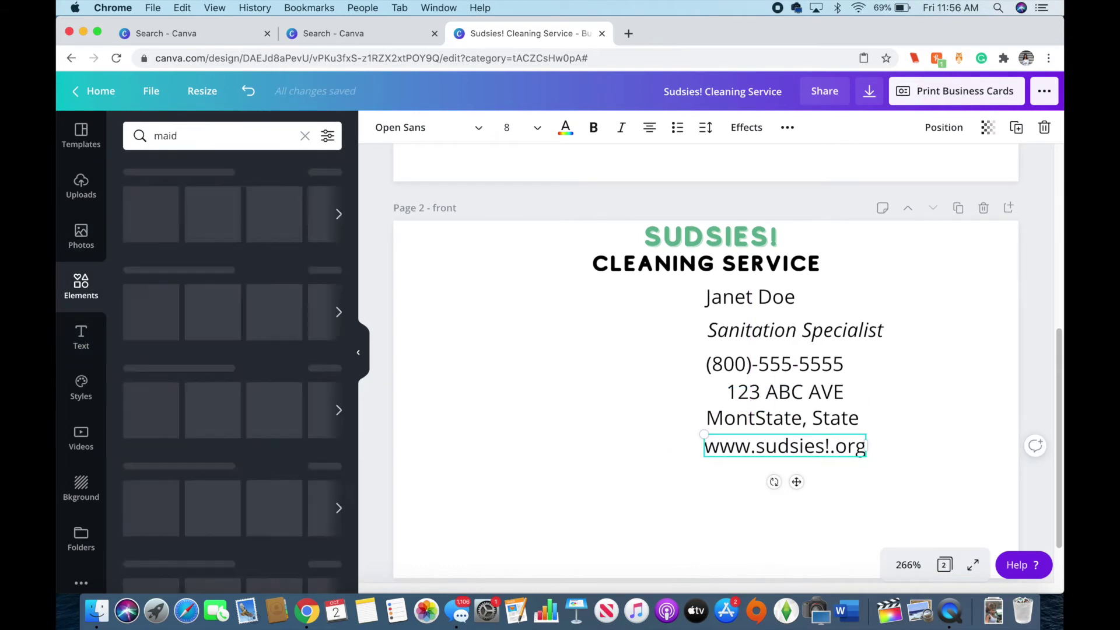
scroll(206, 352, down, 5)
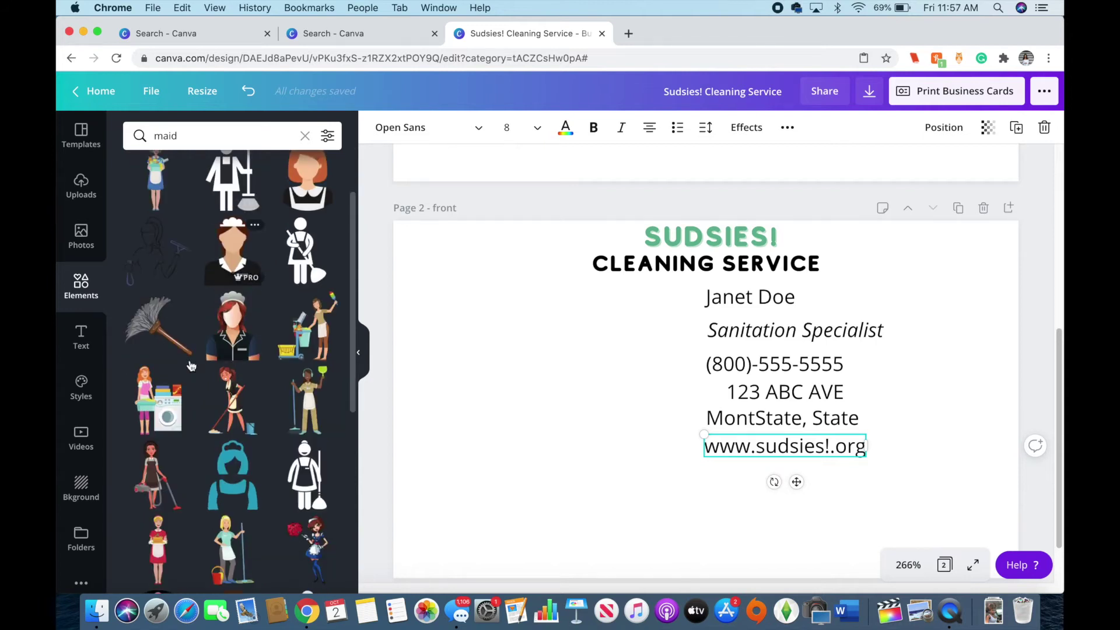
drag(305, 312, 515, 392)
drag(465, 478, 473, 444)
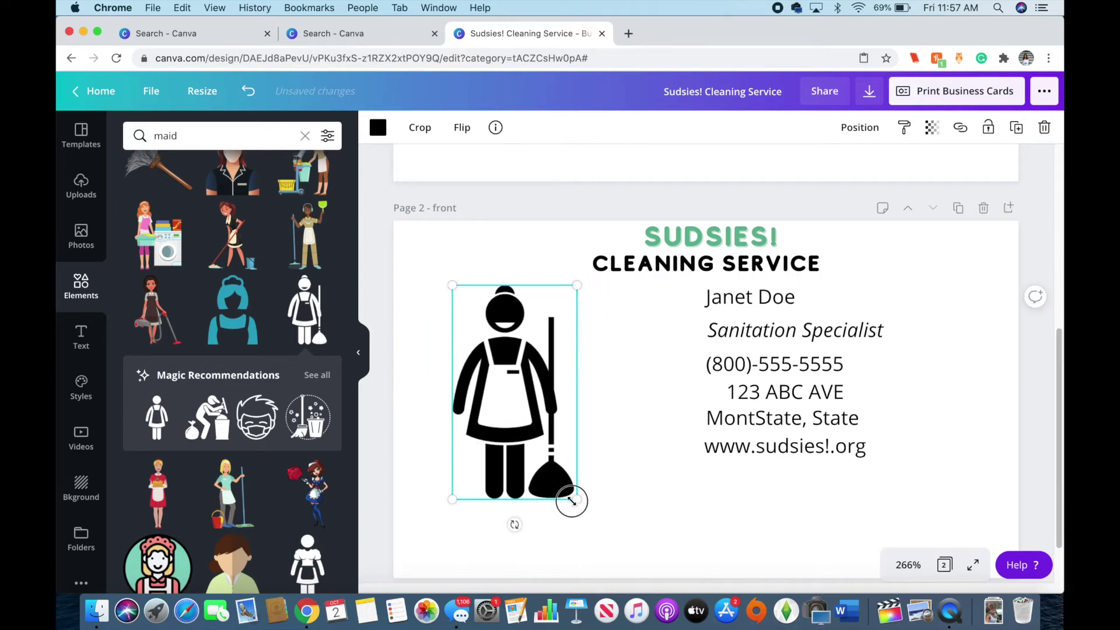
drag(577, 499, 590, 522)
Left-align the address text to match the contact block
click(810, 327)
click(779, 395)
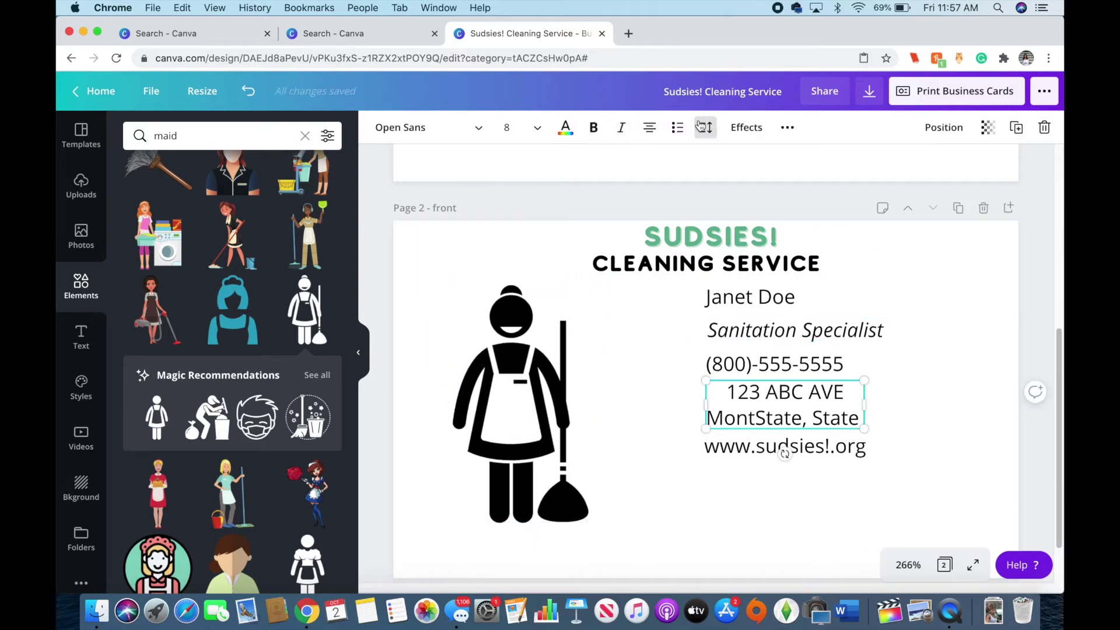
click(649, 127)
click(793, 330)
click(776, 391)
Add a 'Get your suds on!' tagline on one line at the card's bottom, coloured the card's green
click(716, 292)
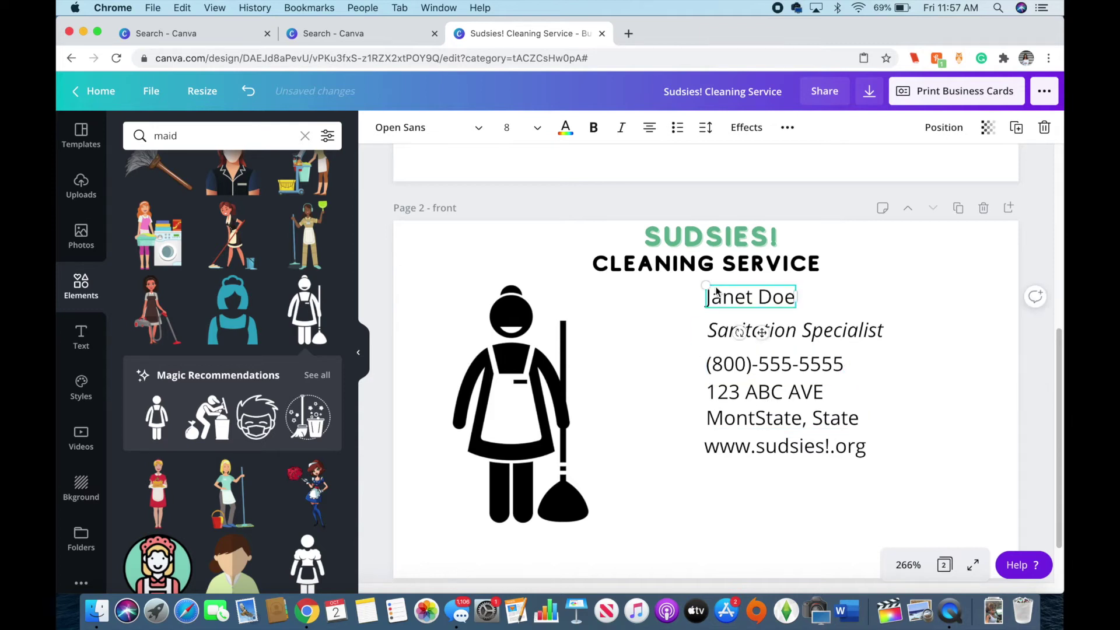
click(758, 397)
click(81, 335)
click(187, 245)
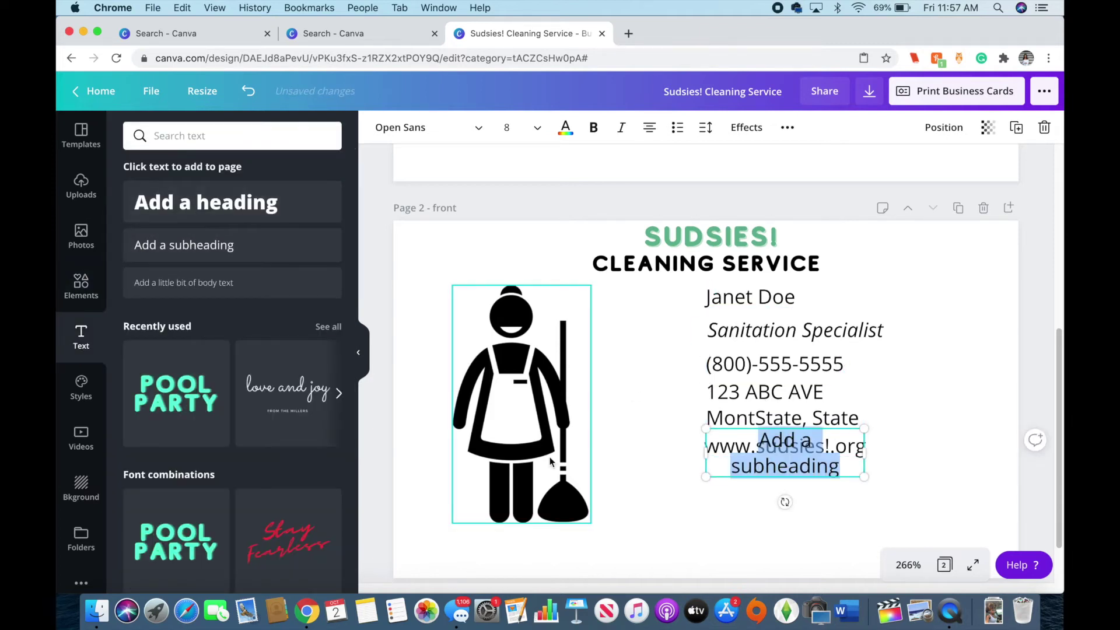
text(Ge)
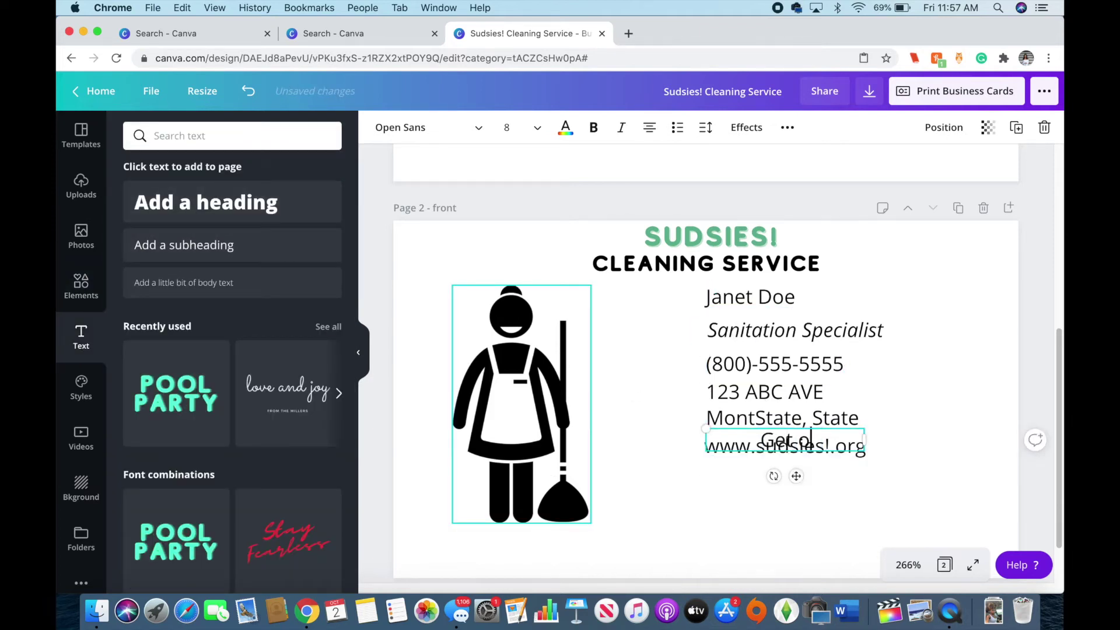
text(t your su)
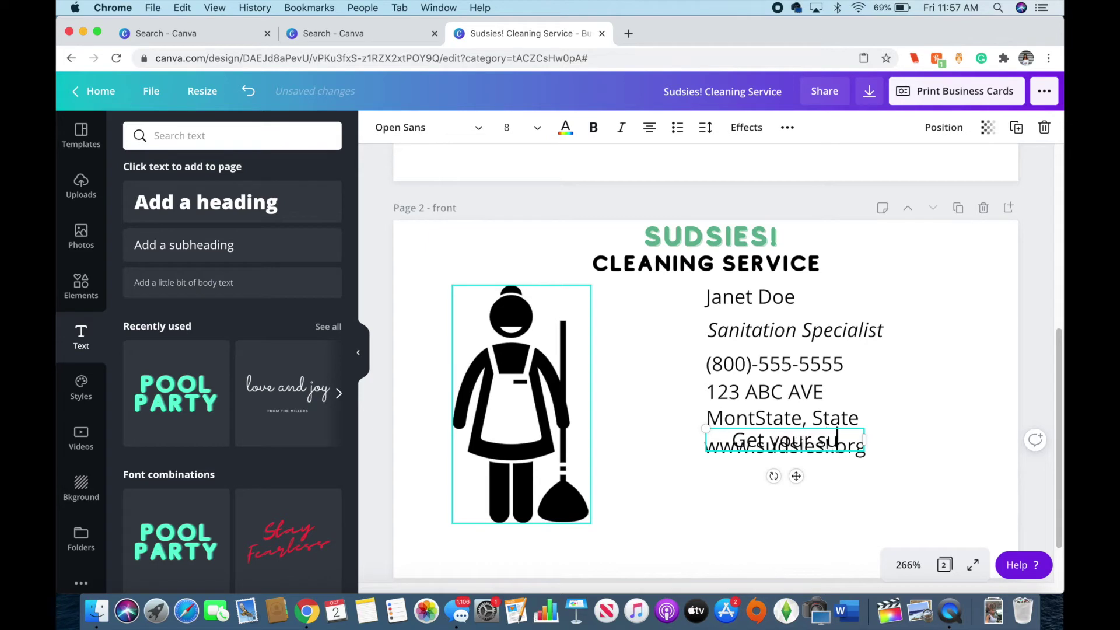
text(ds on!)
drag(707, 452, 573, 441)
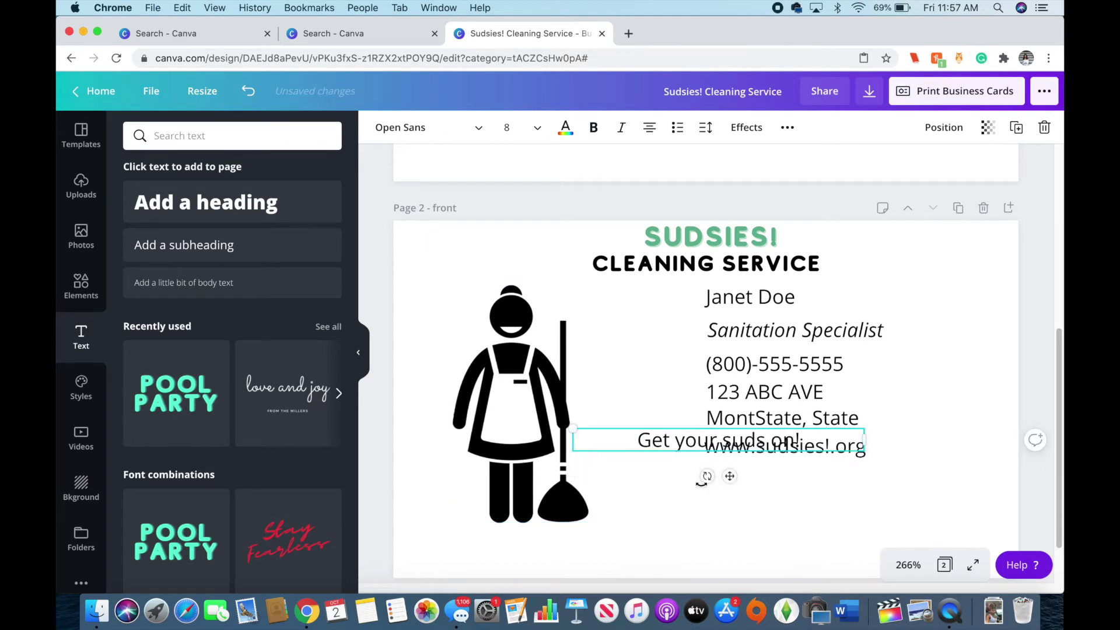
drag(731, 478, 724, 572)
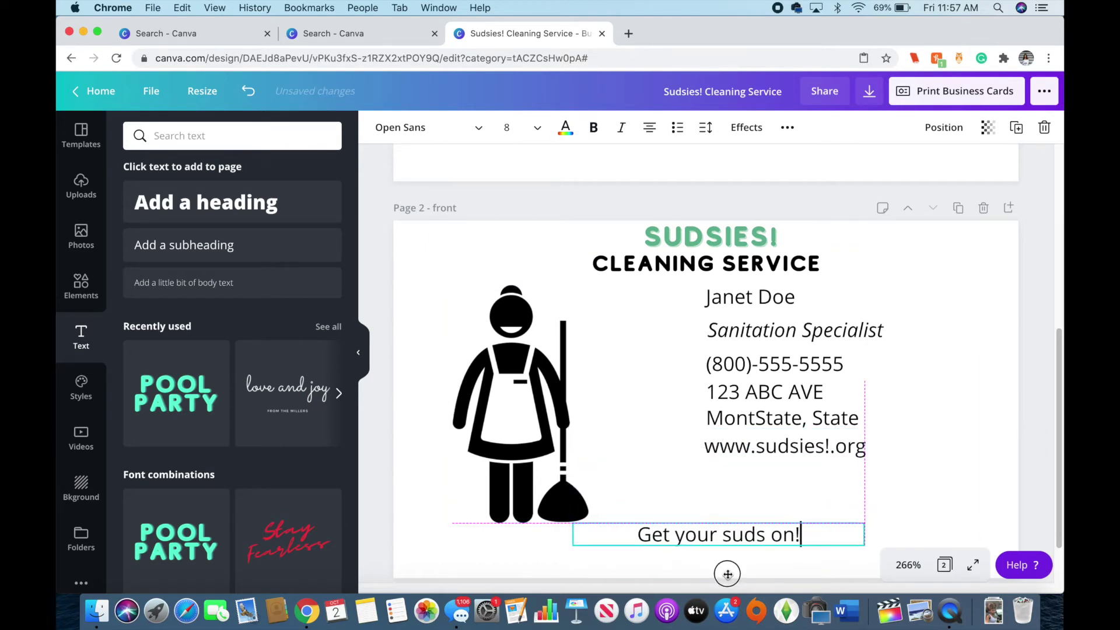
triple_click(702, 534)
click(565, 127)
click(176, 268)
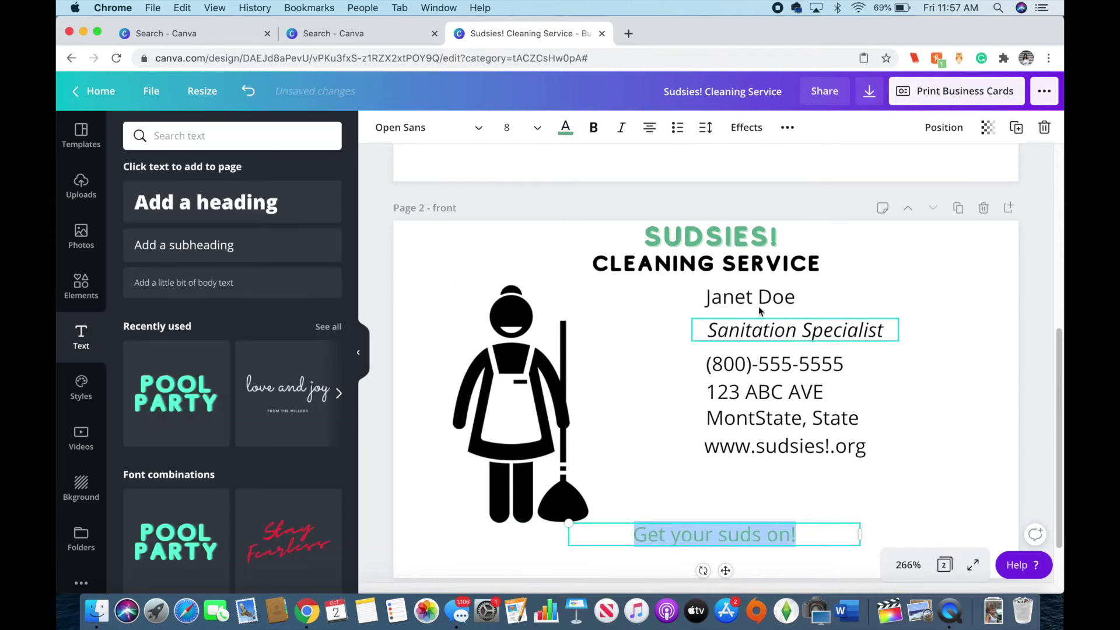
click(752, 298)
scroll(758, 327, up, 5)
Download all 2 pages of the card as PNG images
scroll(776, 344, down, 5)
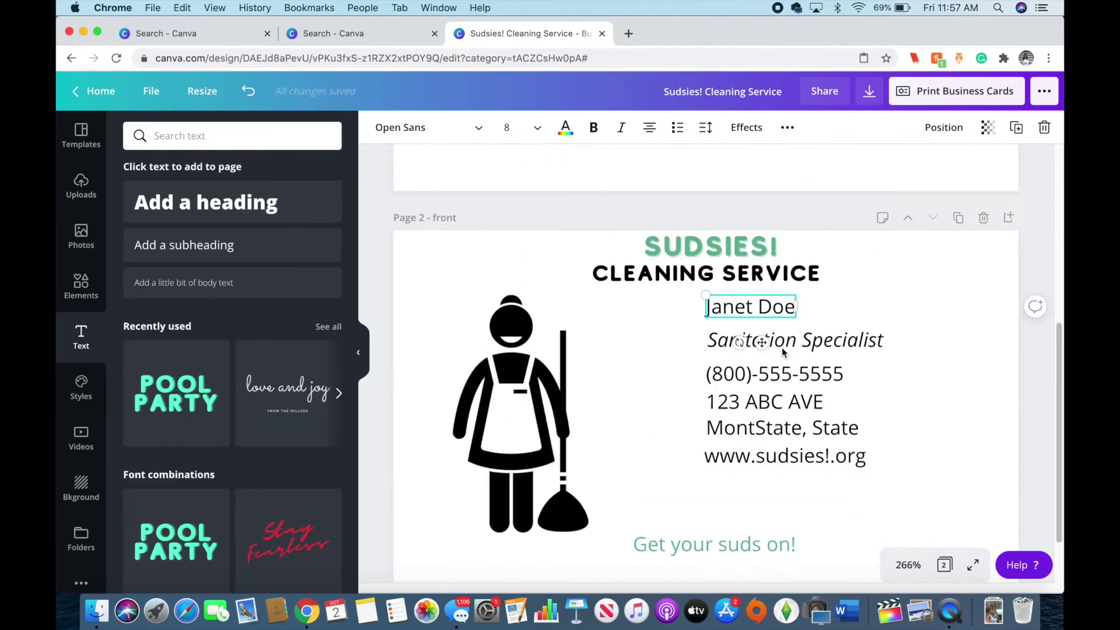
scroll(783, 352, up, 5)
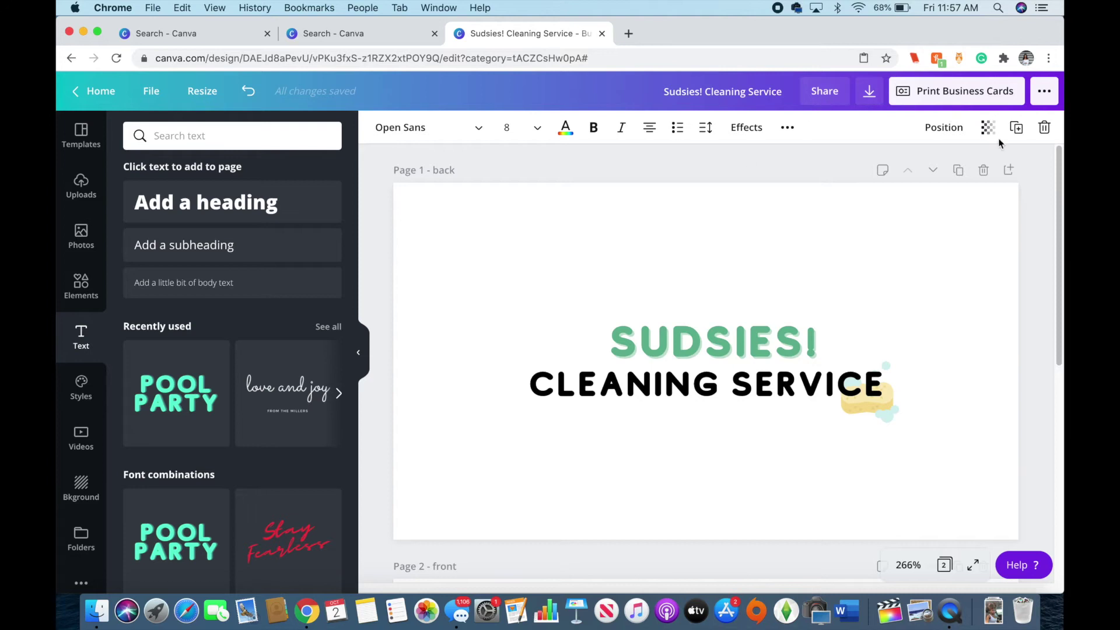
click(1044, 92)
click(902, 204)
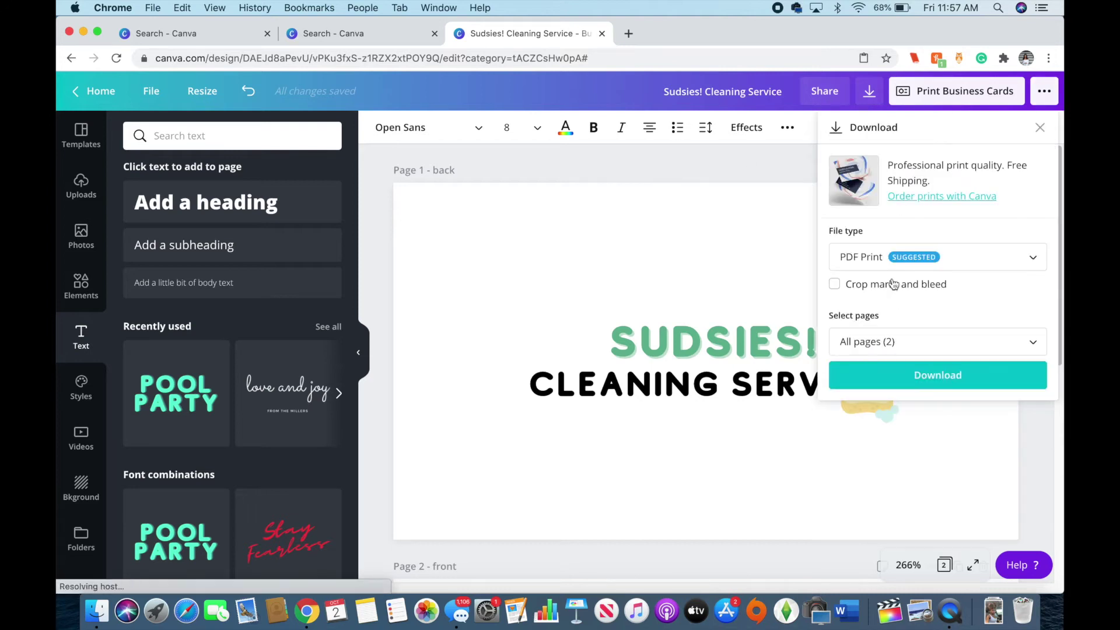
click(893, 258)
click(879, 154)
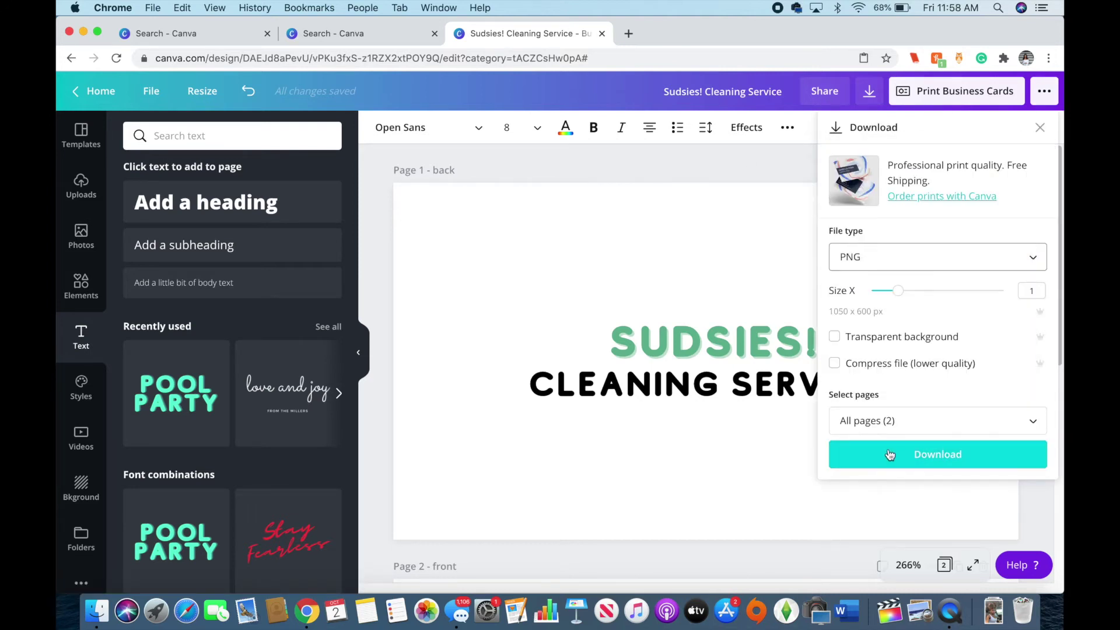
click(889, 455)
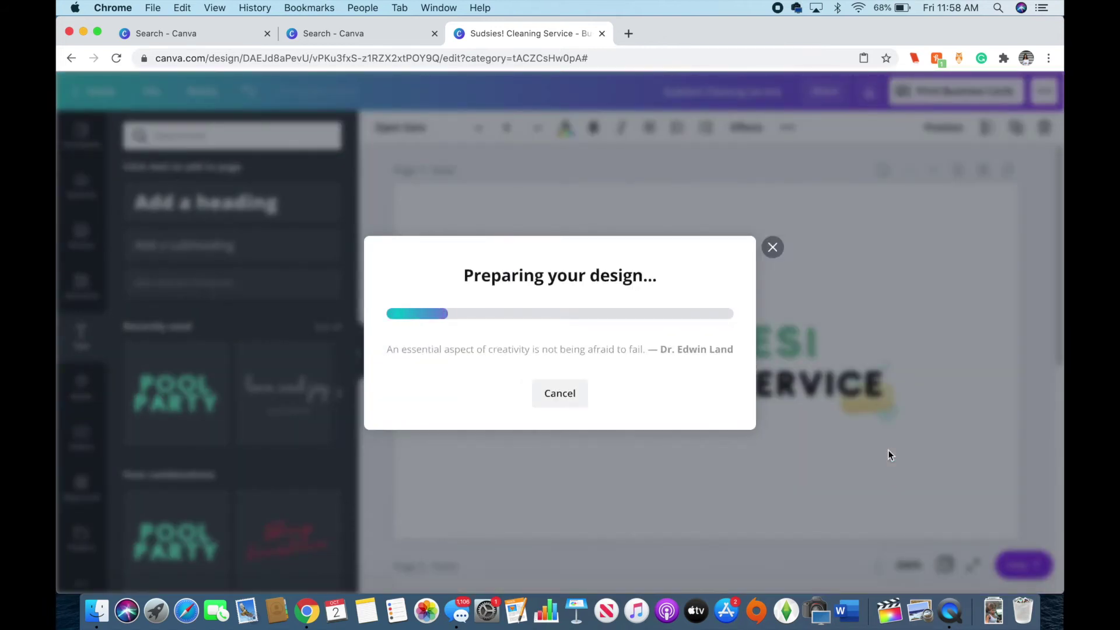
Switch to the other Canva tab and scroll through it while the zip download finishes
key(ctrl+shift+Tab)
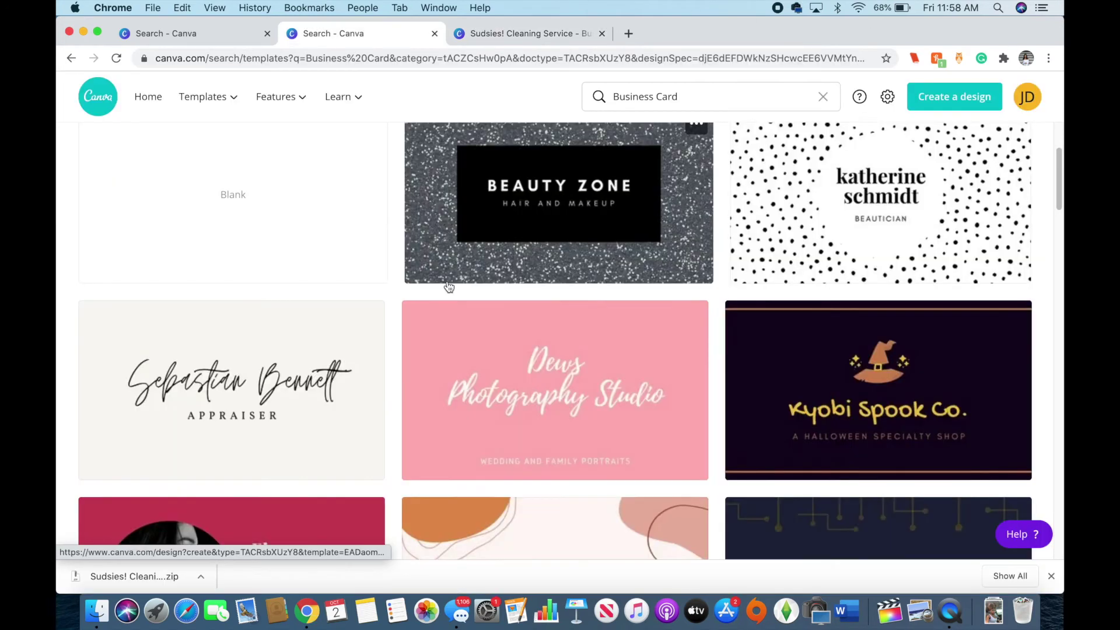
scroll(449, 286, down, 3)
scroll(449, 286, down, 5)
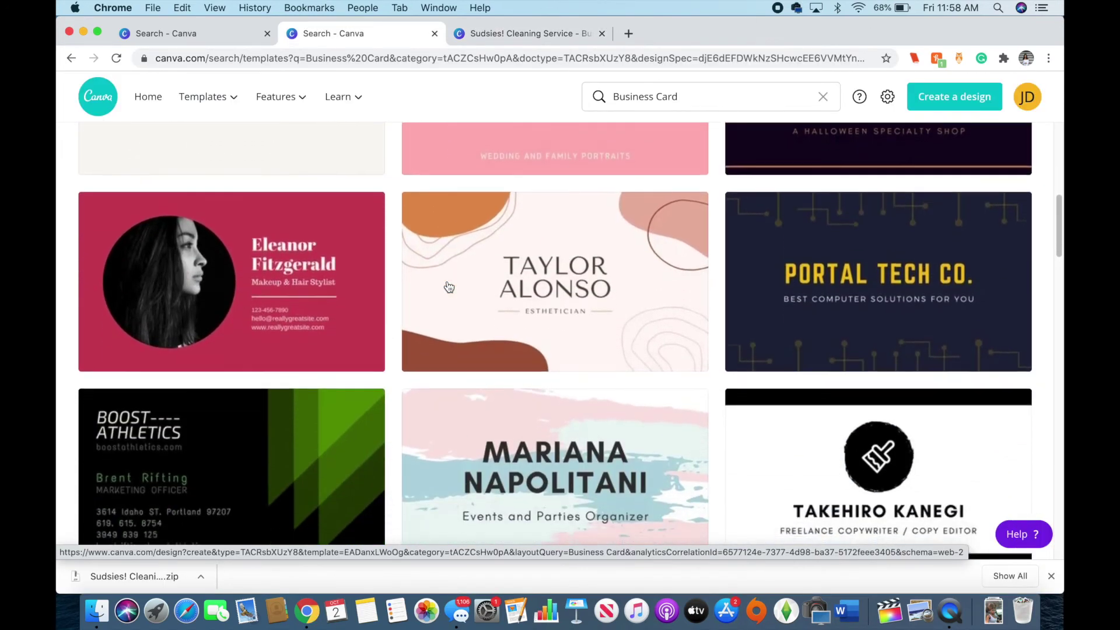
scroll(448, 286, down, 10)
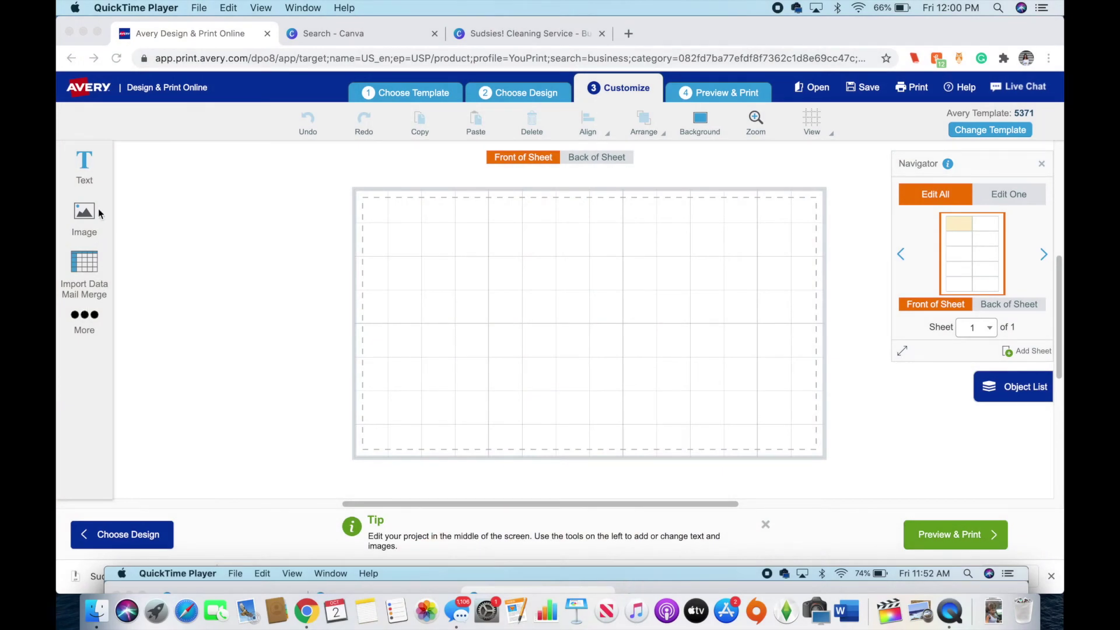
Insert 1.png from the Sudsies! Cleaning Service folder and stretch it to fill the card front
click(79, 223)
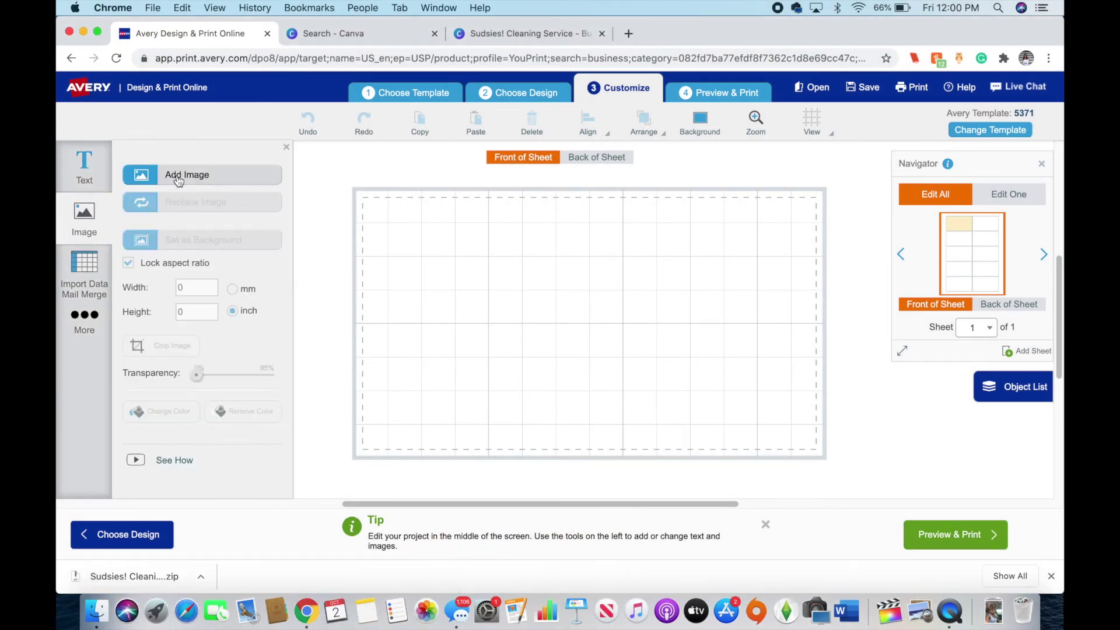
click(181, 175)
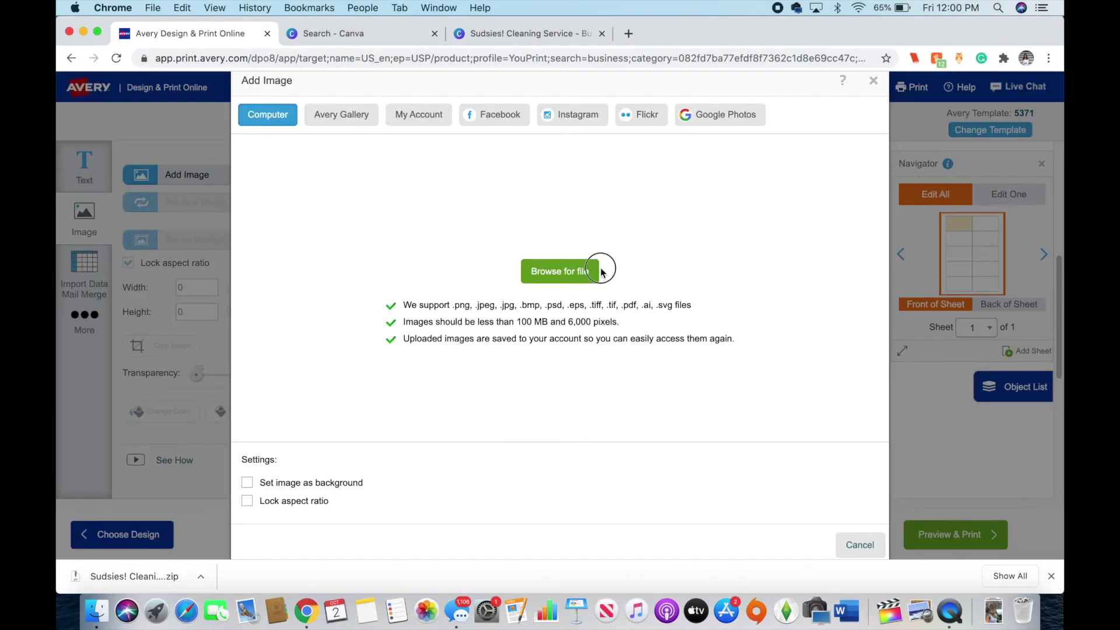
click(581, 273)
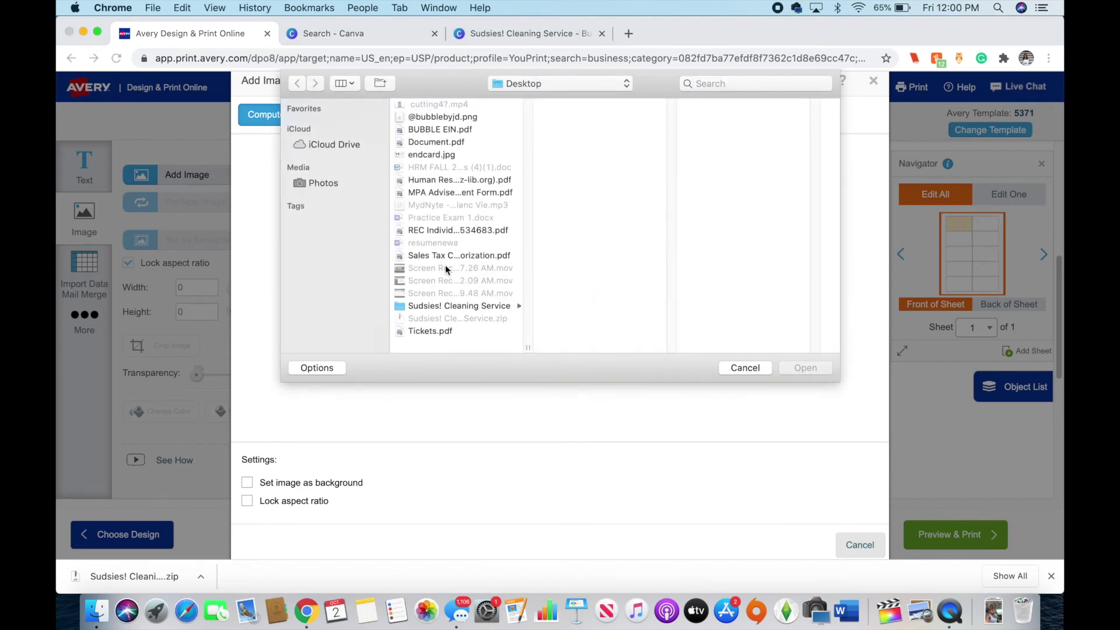
click(449, 308)
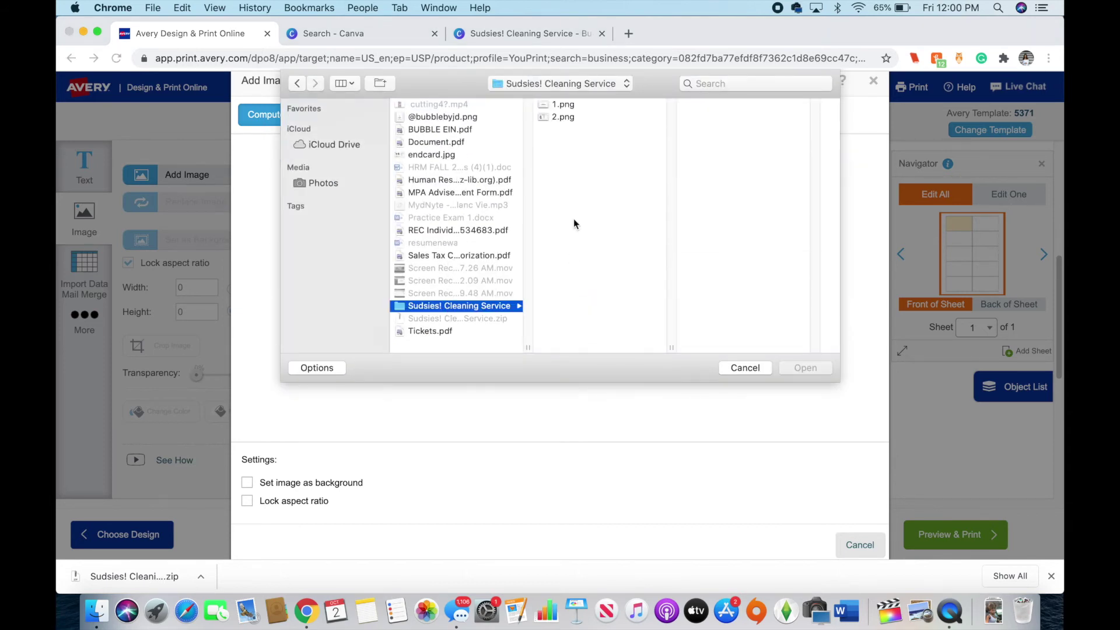
double_click(573, 104)
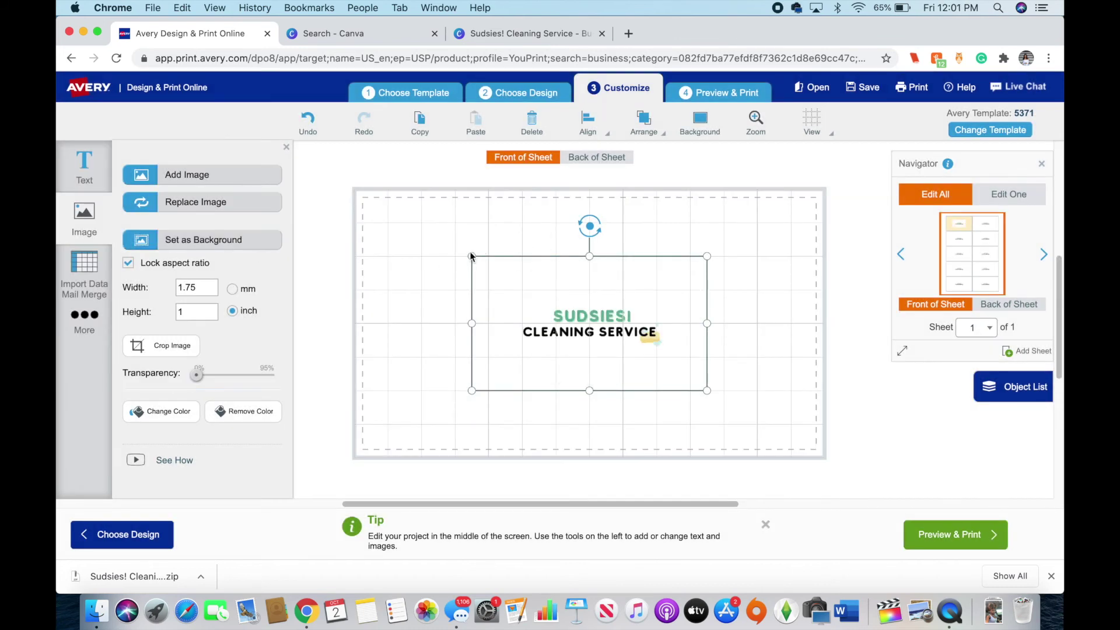
drag(472, 256, 377, 217)
drag(708, 391, 799, 442)
click(890, 427)
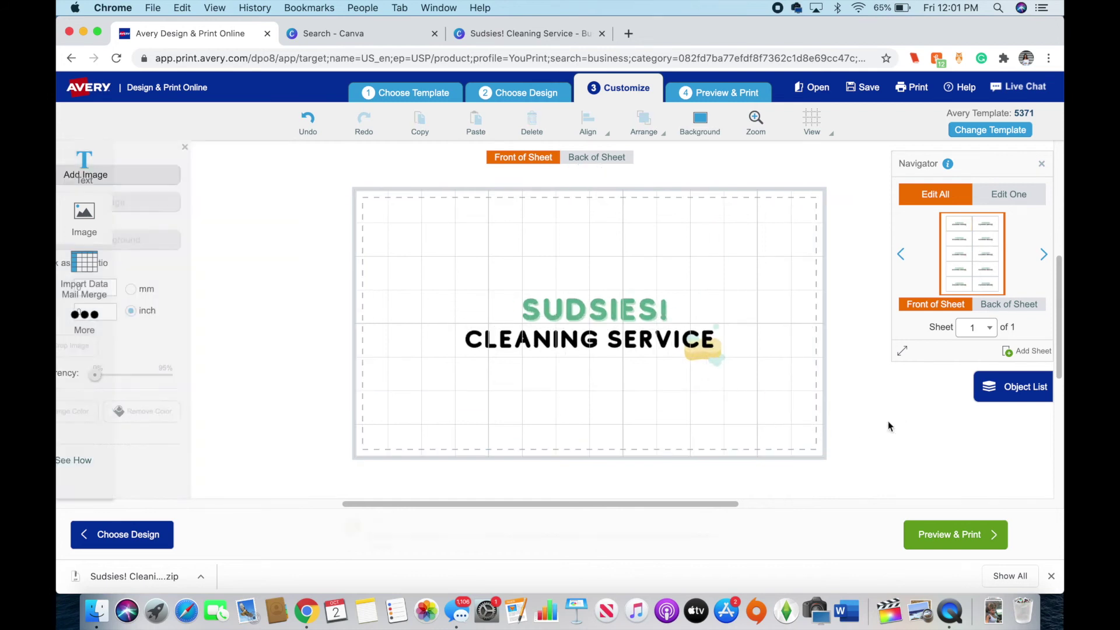
click(584, 156)
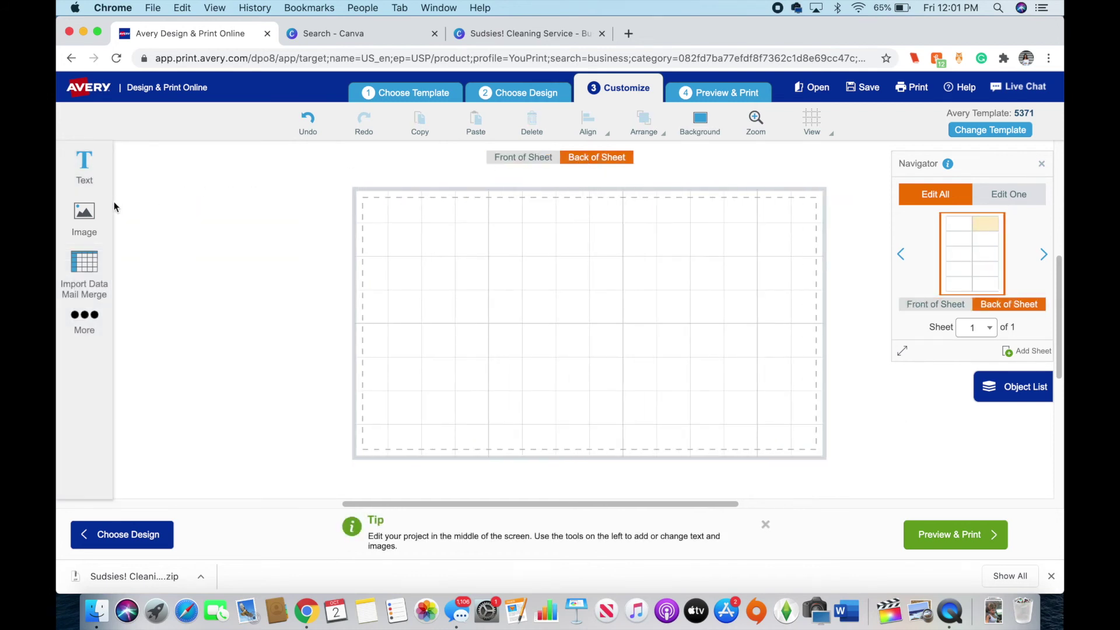
Add the contact-details card PNG as an image on the back of the sheet
click(88, 217)
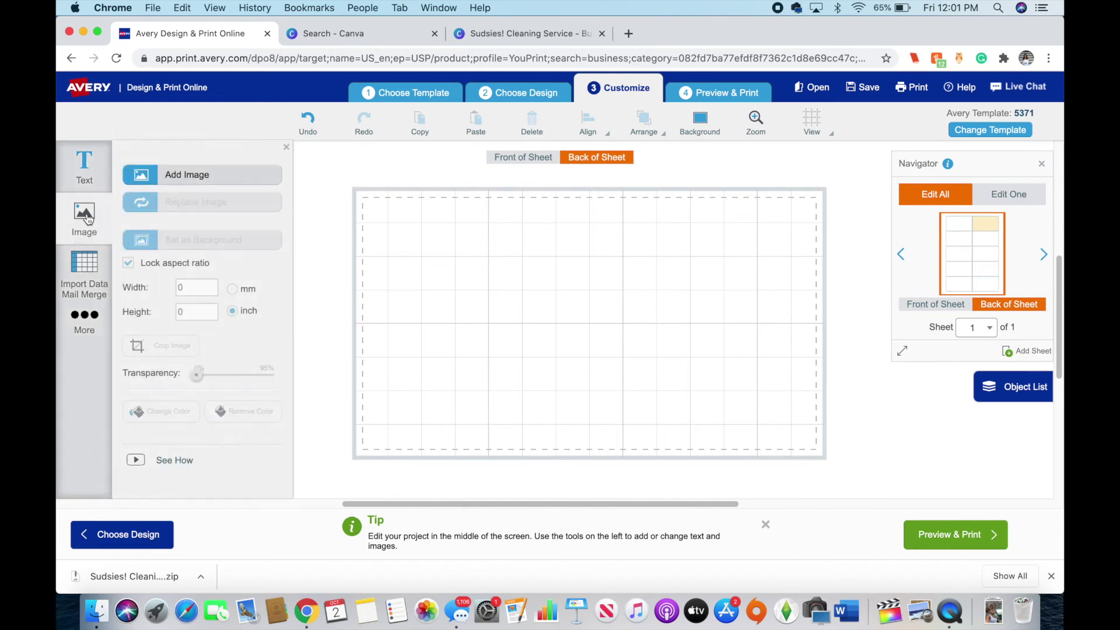
click(163, 176)
click(541, 274)
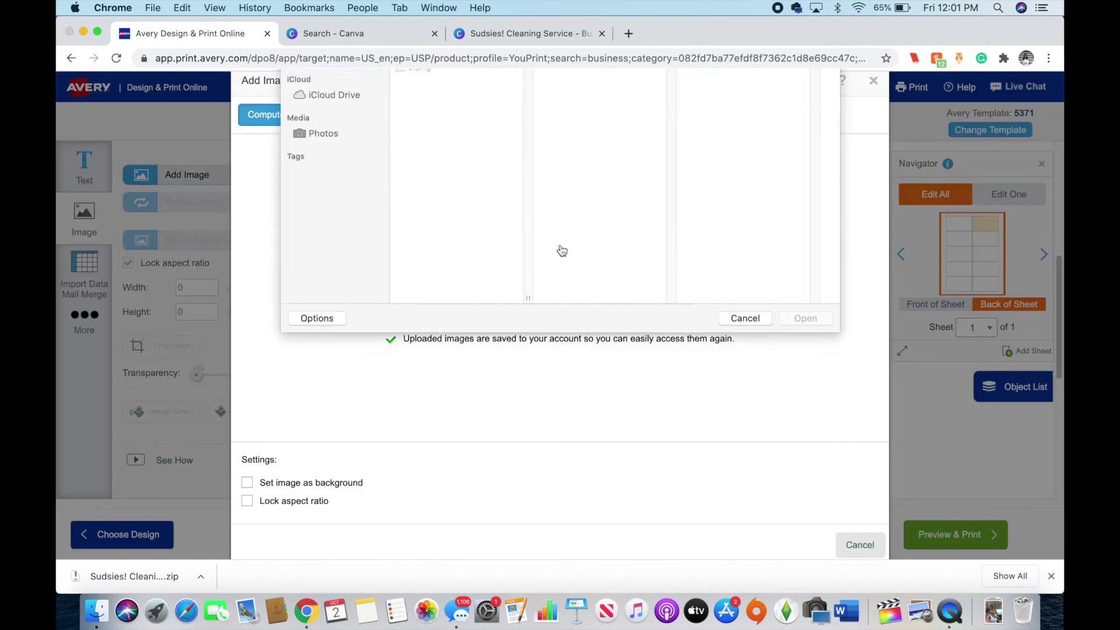
double_click(443, 115)
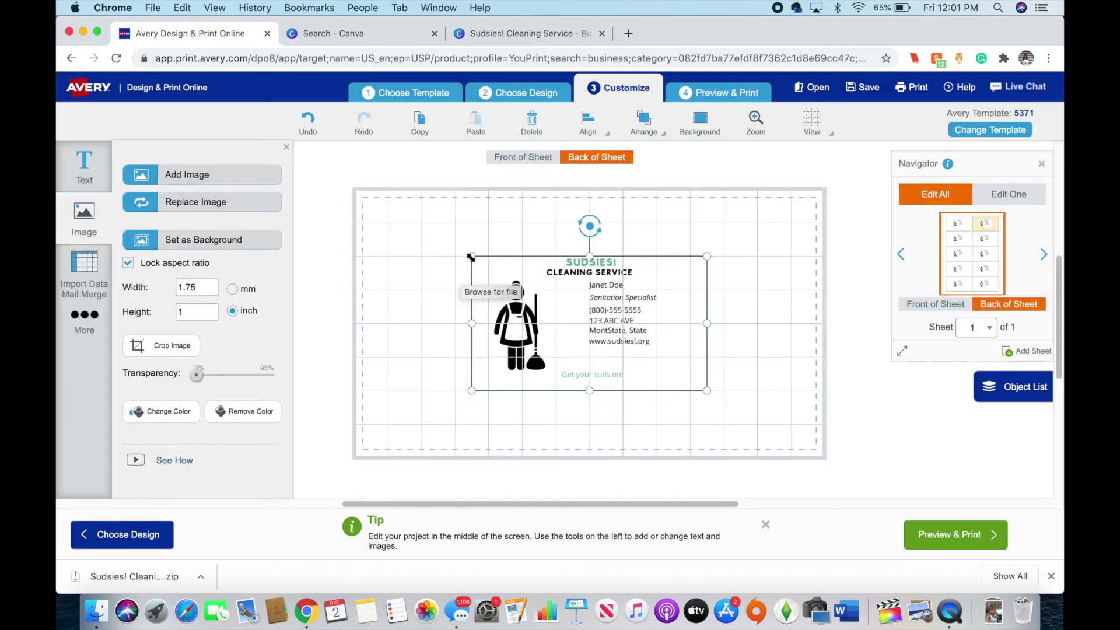
Stretch the contact-details image to cover the whole card, dismissing the print-edge warning
drag(473, 257, 362, 193)
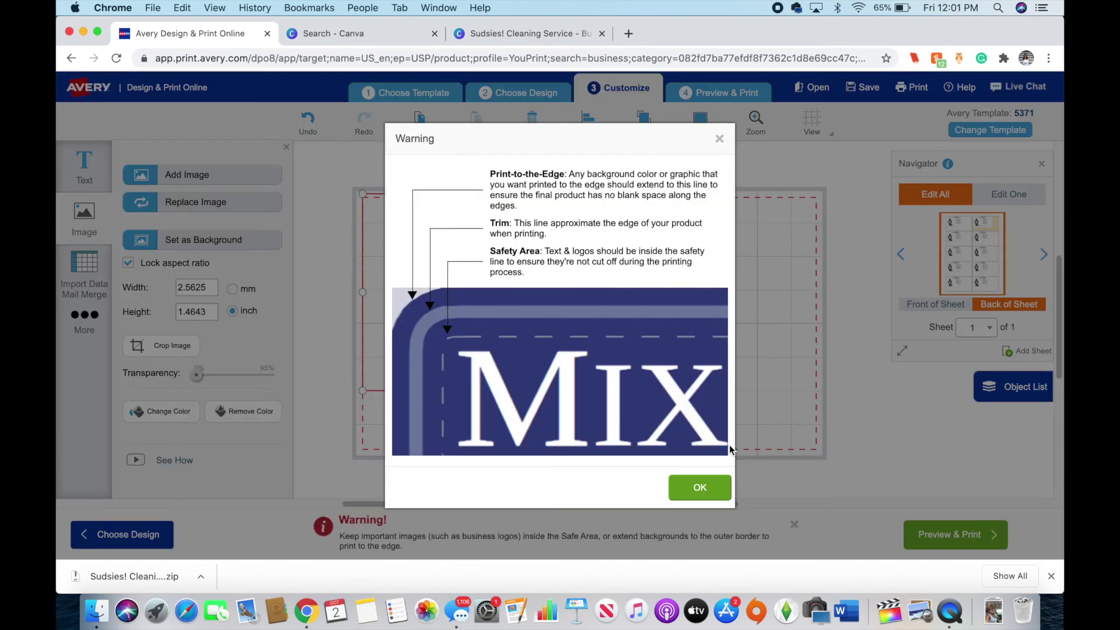
click(711, 492)
drag(705, 390, 816, 453)
click(858, 376)
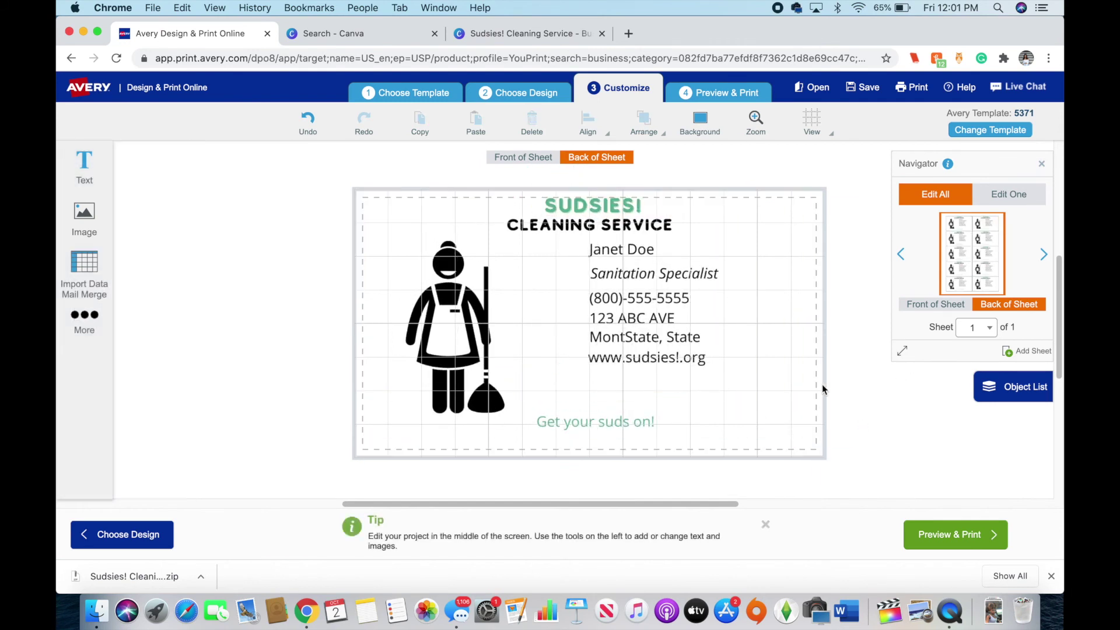
click(926, 535)
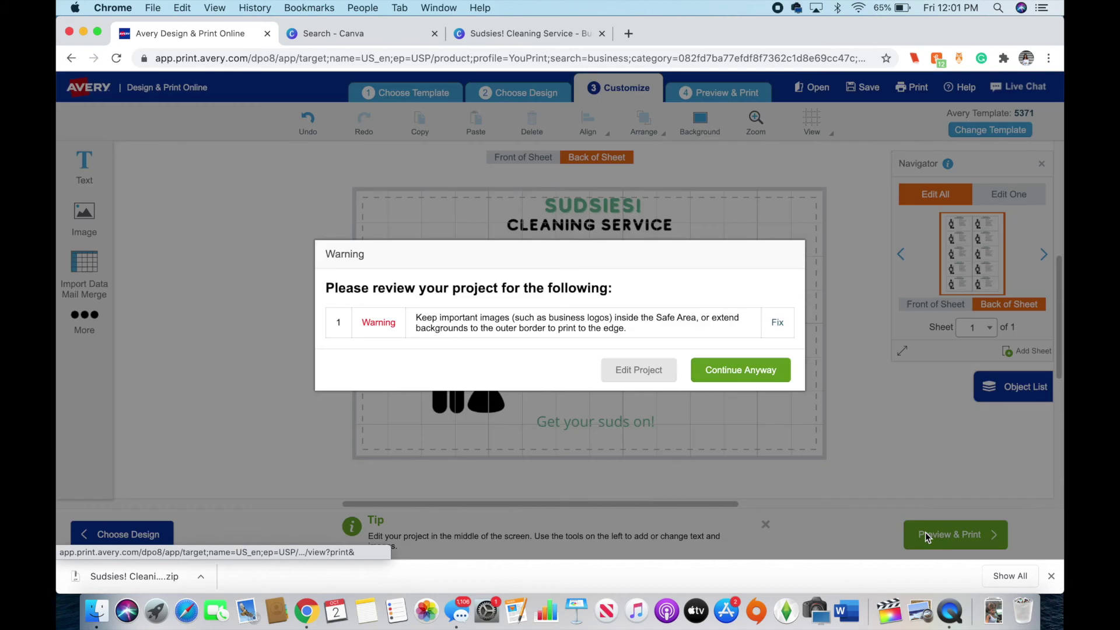
Continue past the safe-area warning and choose Print it Yourself, front and back of sheets
click(737, 380)
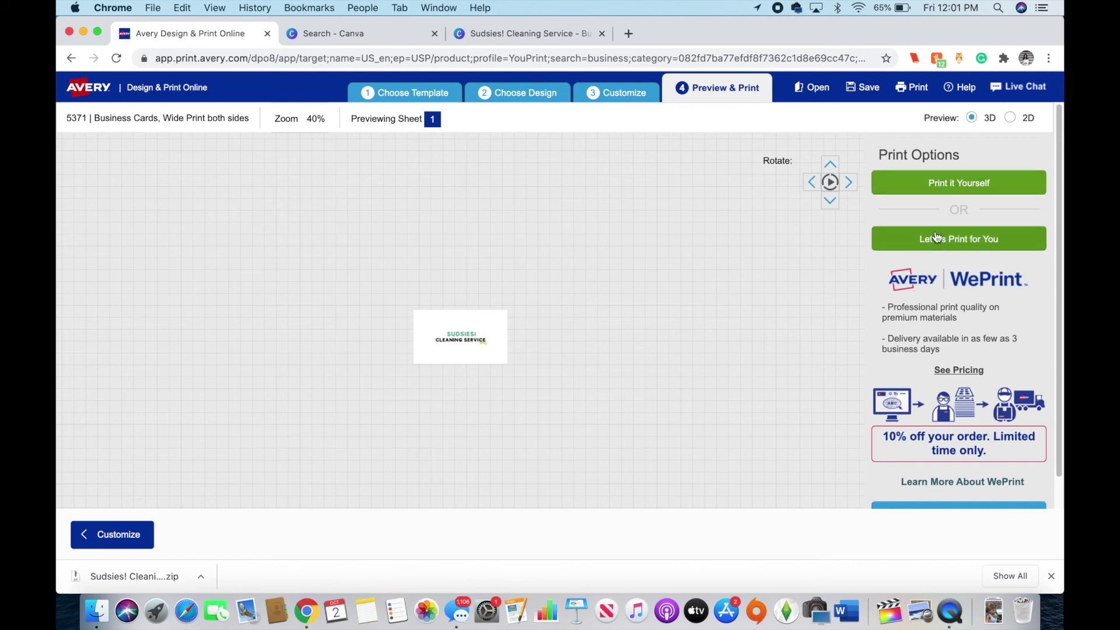
click(953, 181)
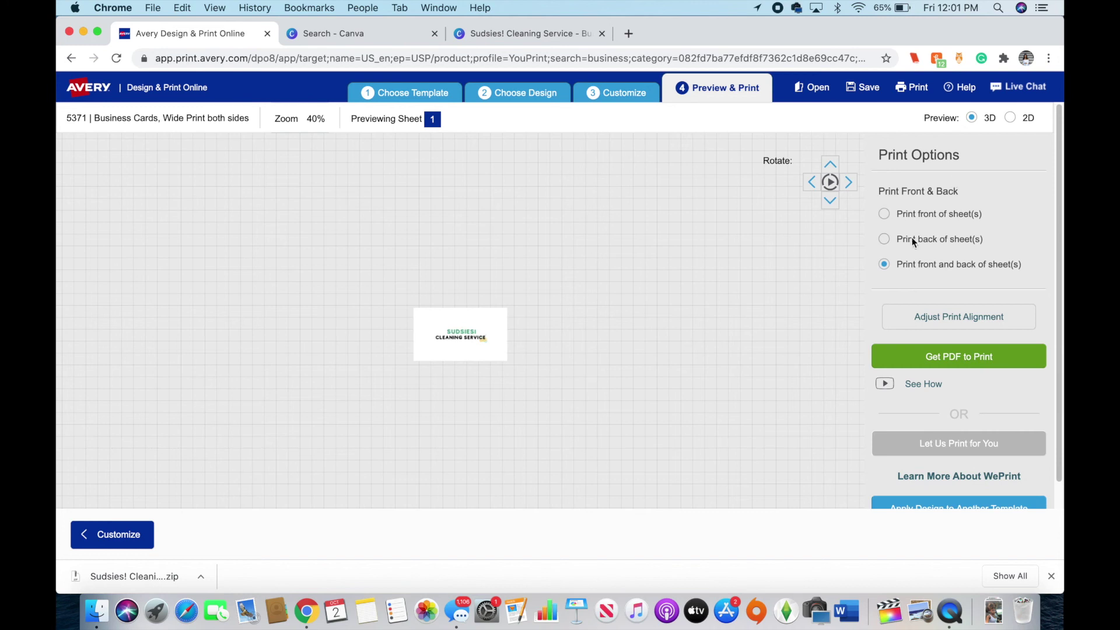
click(914, 358)
Save the project to your Avery account as 'yt example' and confirm the saved message
click(579, 364)
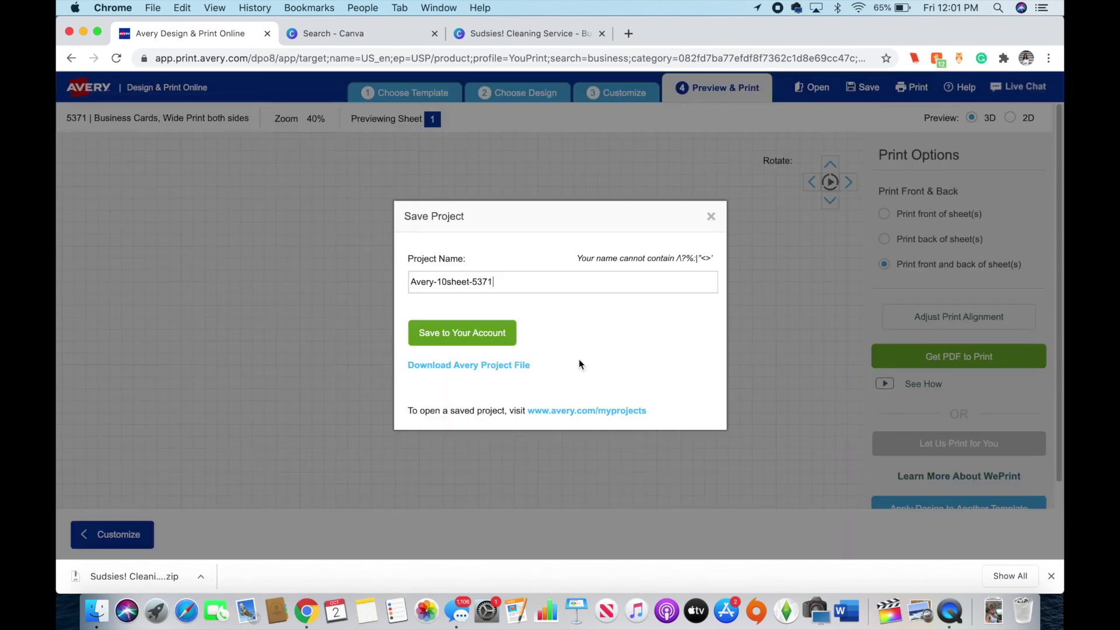
triple_click(494, 288)
text(yt example)
click(479, 331)
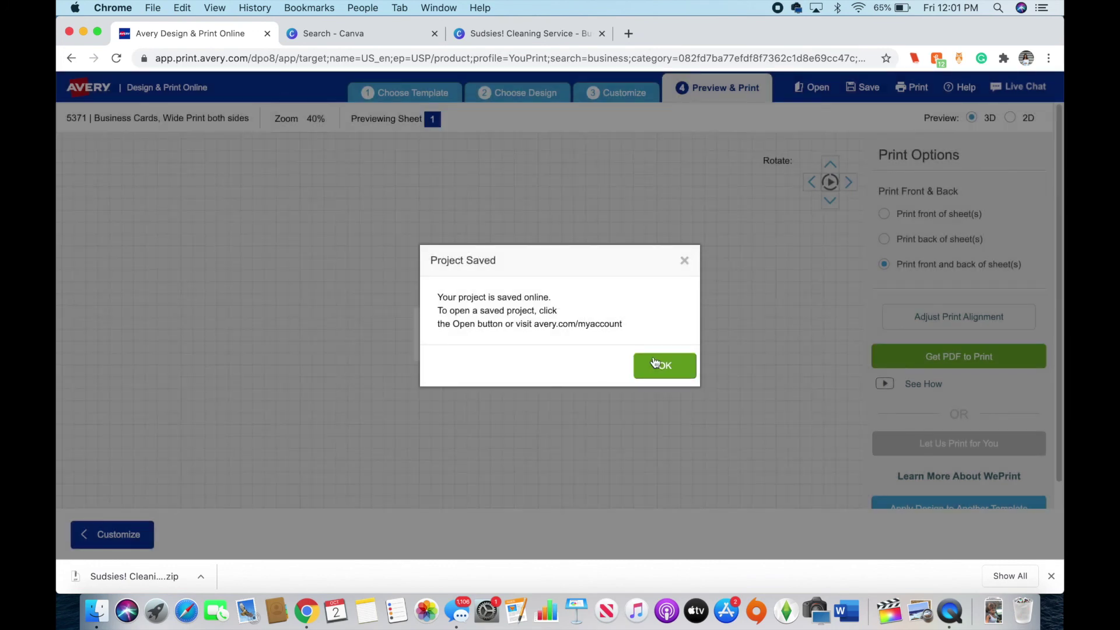
click(654, 362)
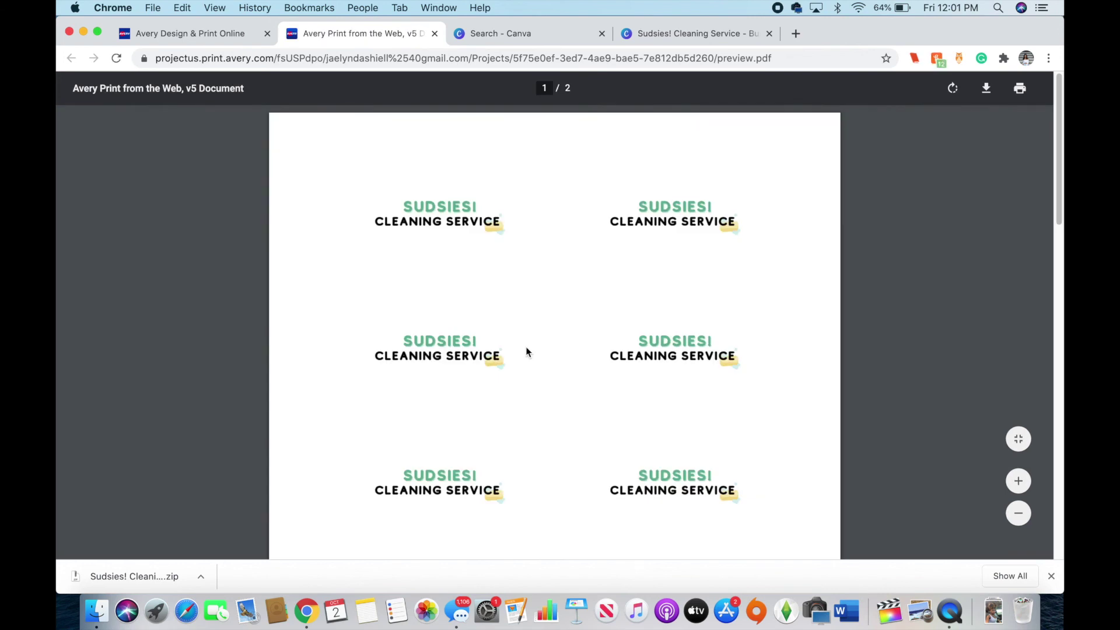
Scroll the PDF from the Sudsies! fronts on page 1 to the contact-detail backs on page 2
scroll(526, 348, down, 15)
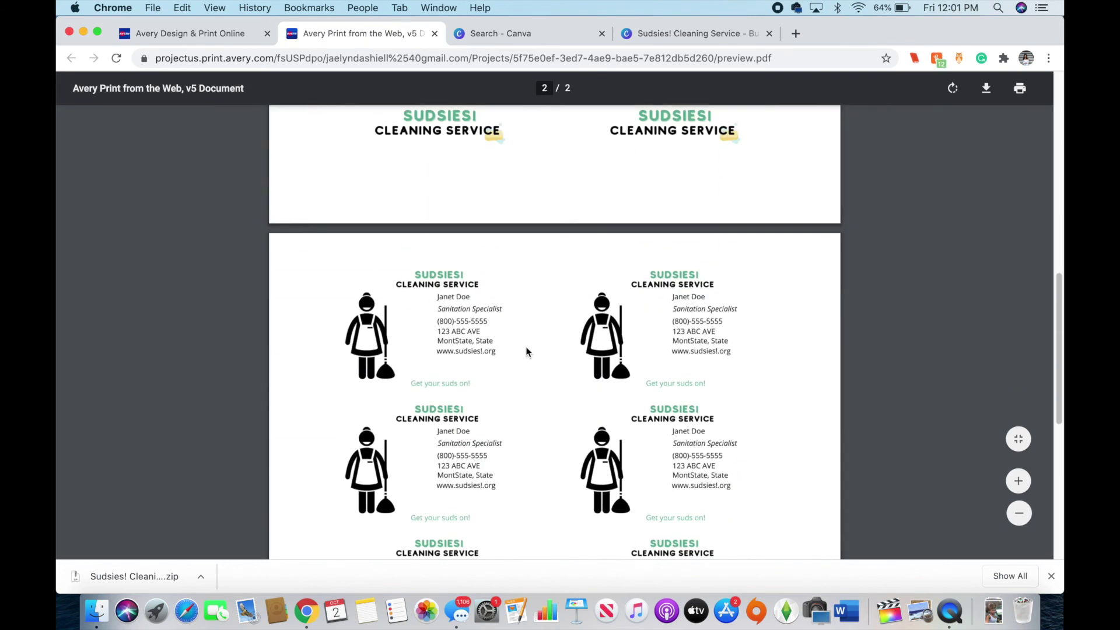
scroll(526, 349, down, 10)
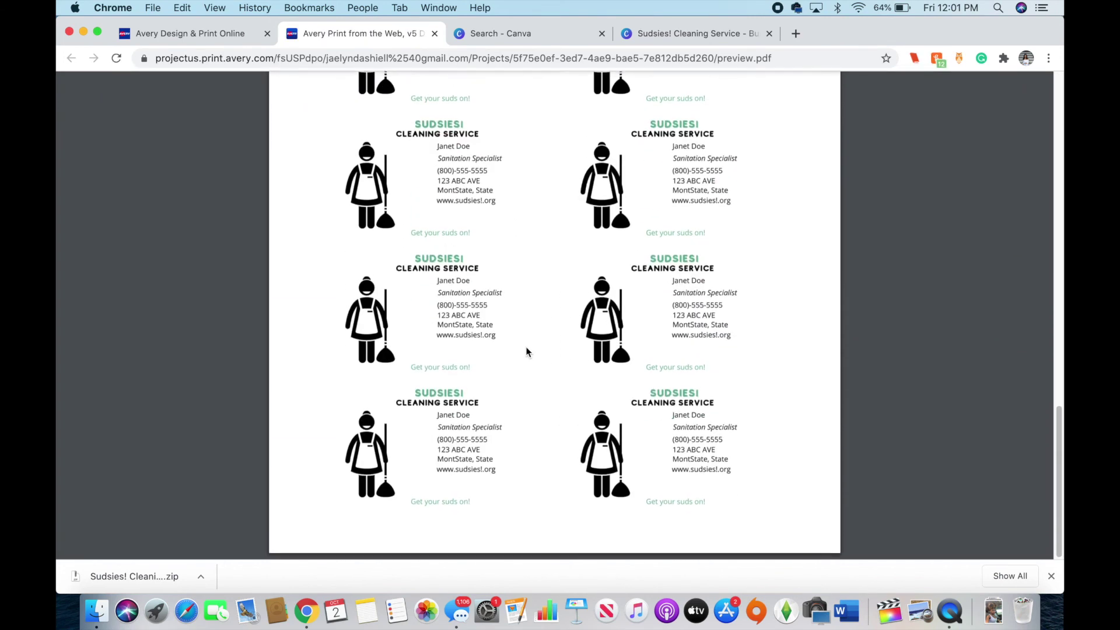